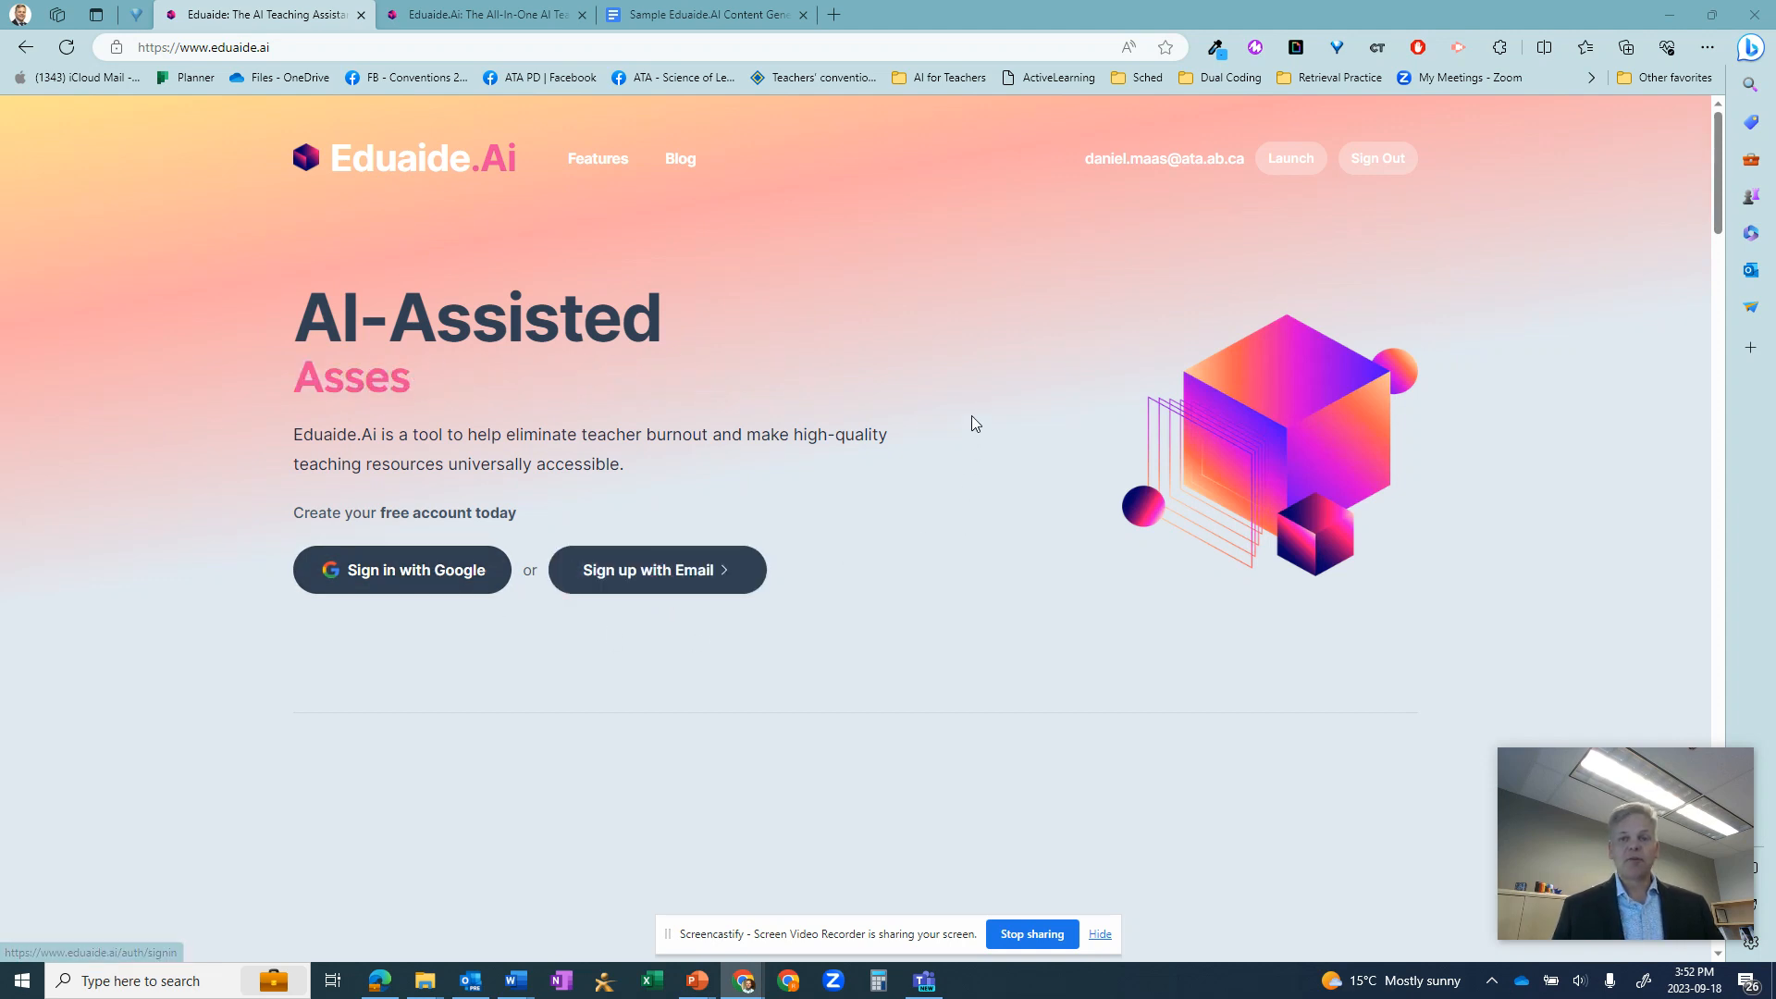
- Bring up the Eduaide content generator and check the Subject and Grade choices, keeping Science and 3rd Grade Students
click(468, 16)
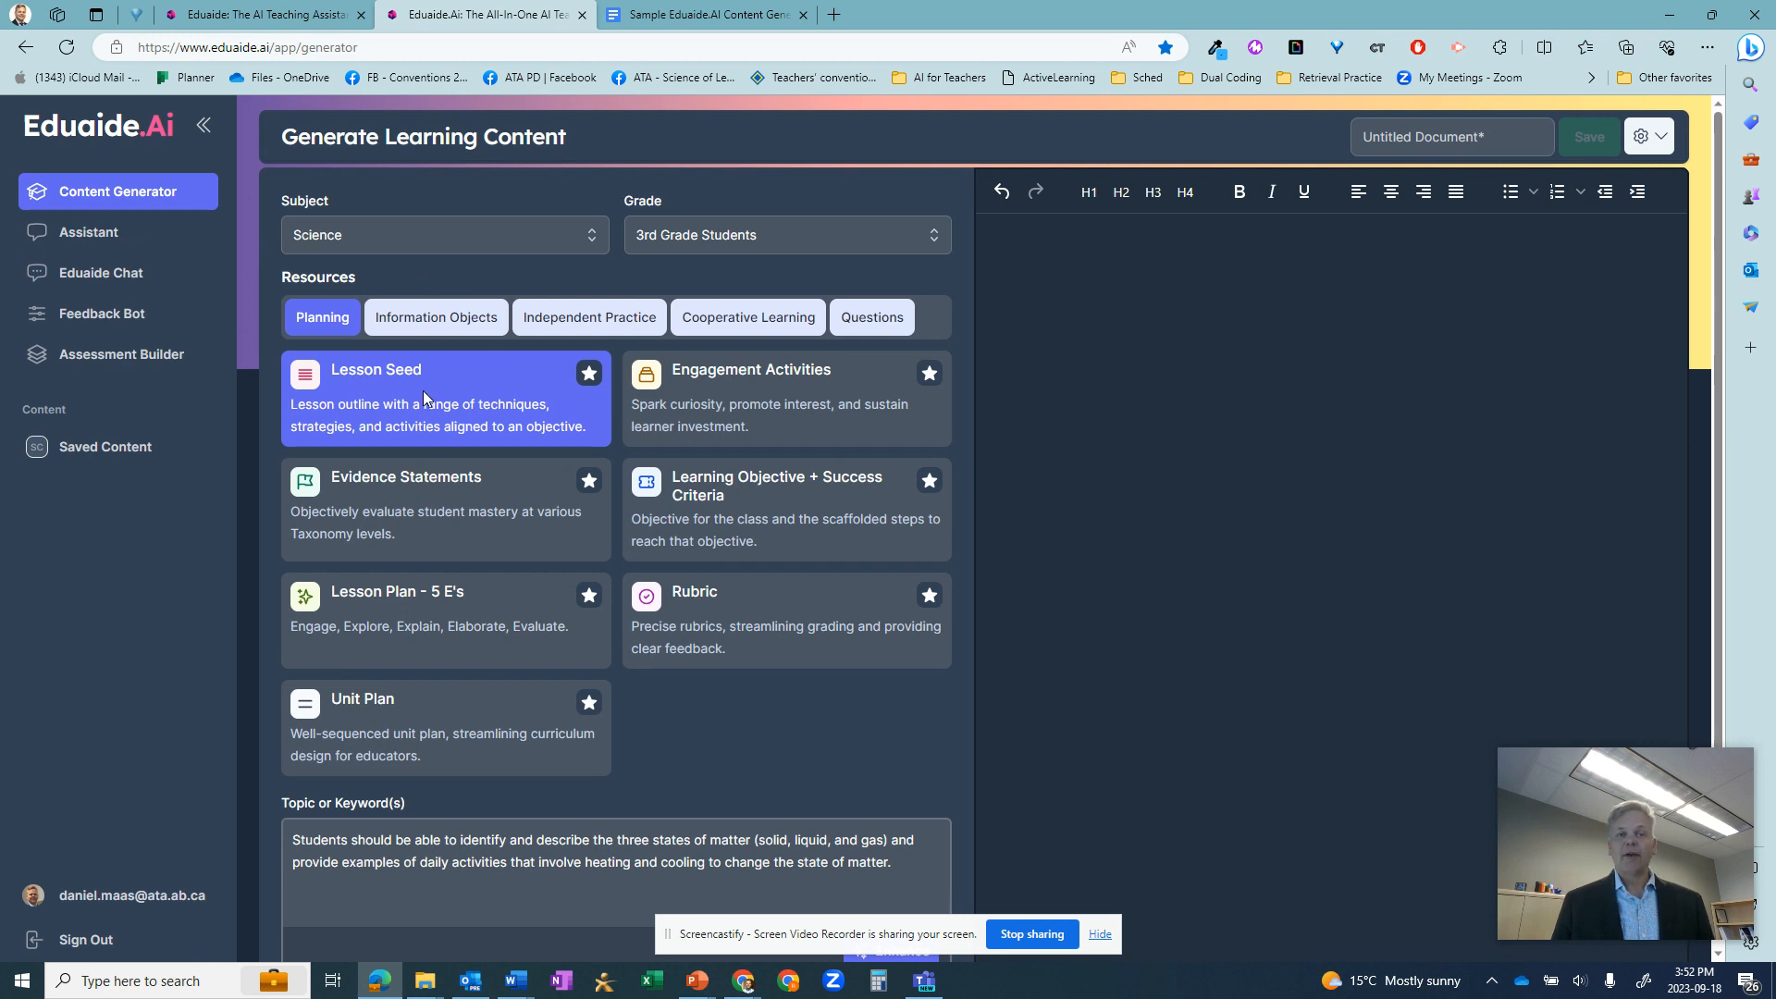
click(396, 236)
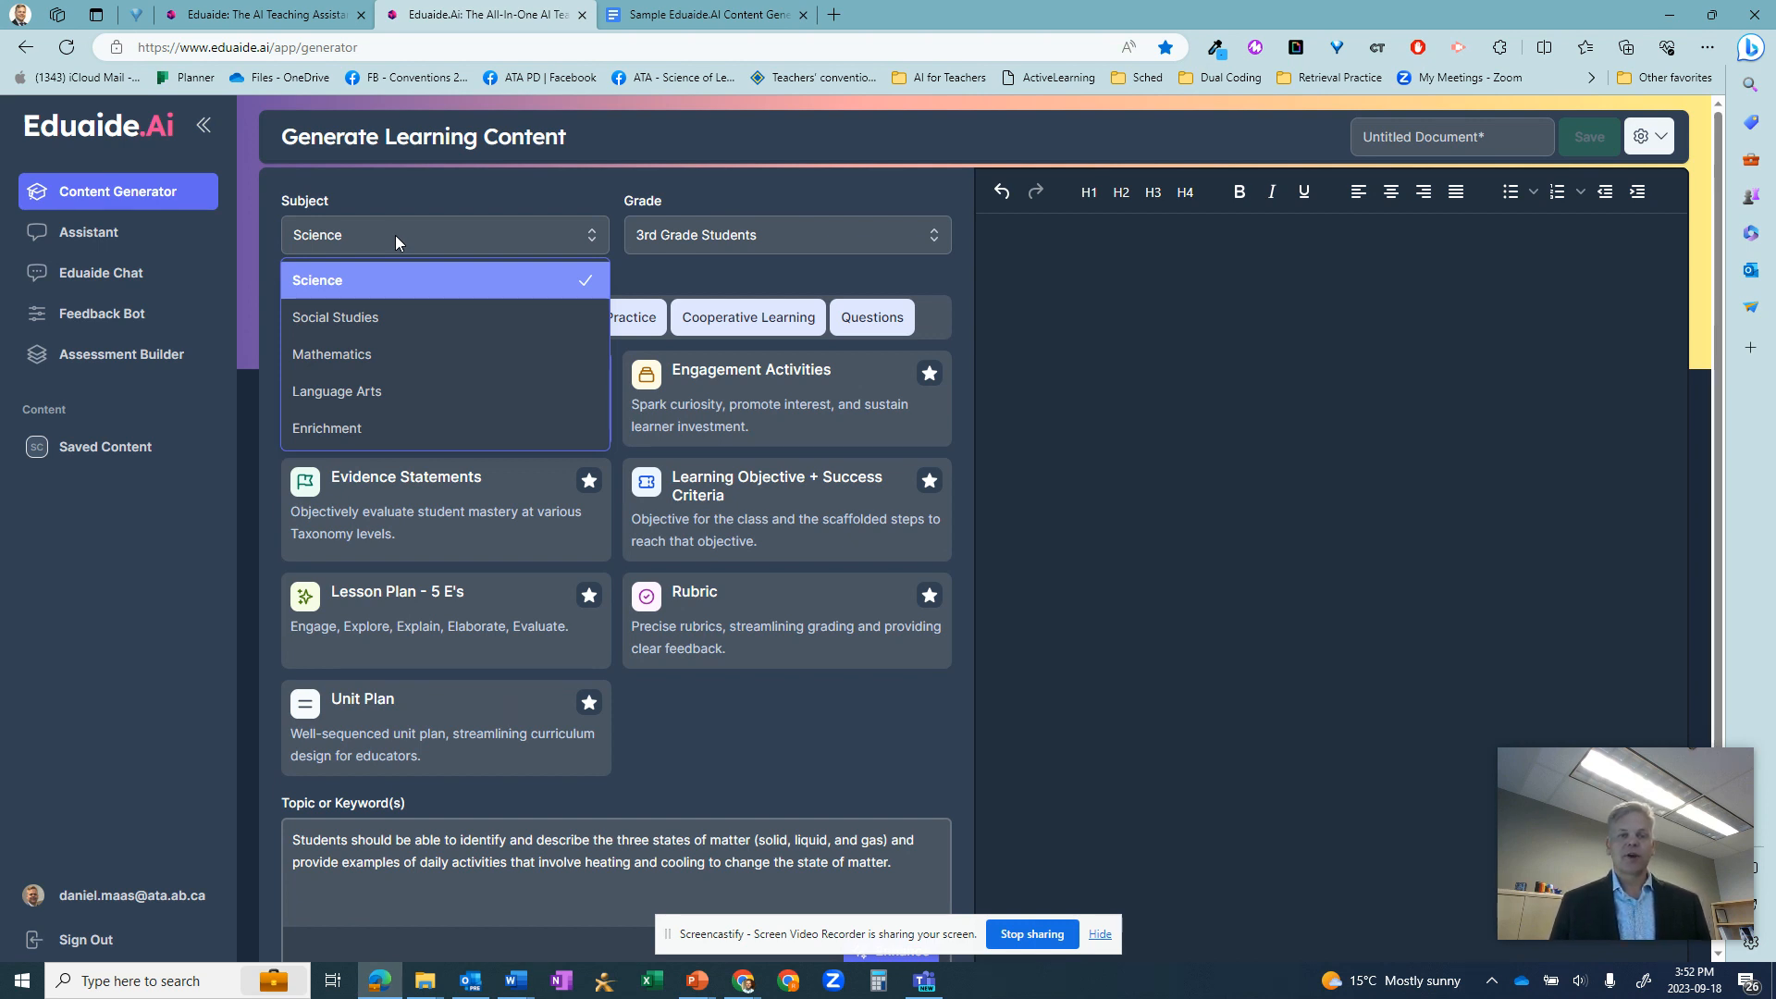
click(745, 233)
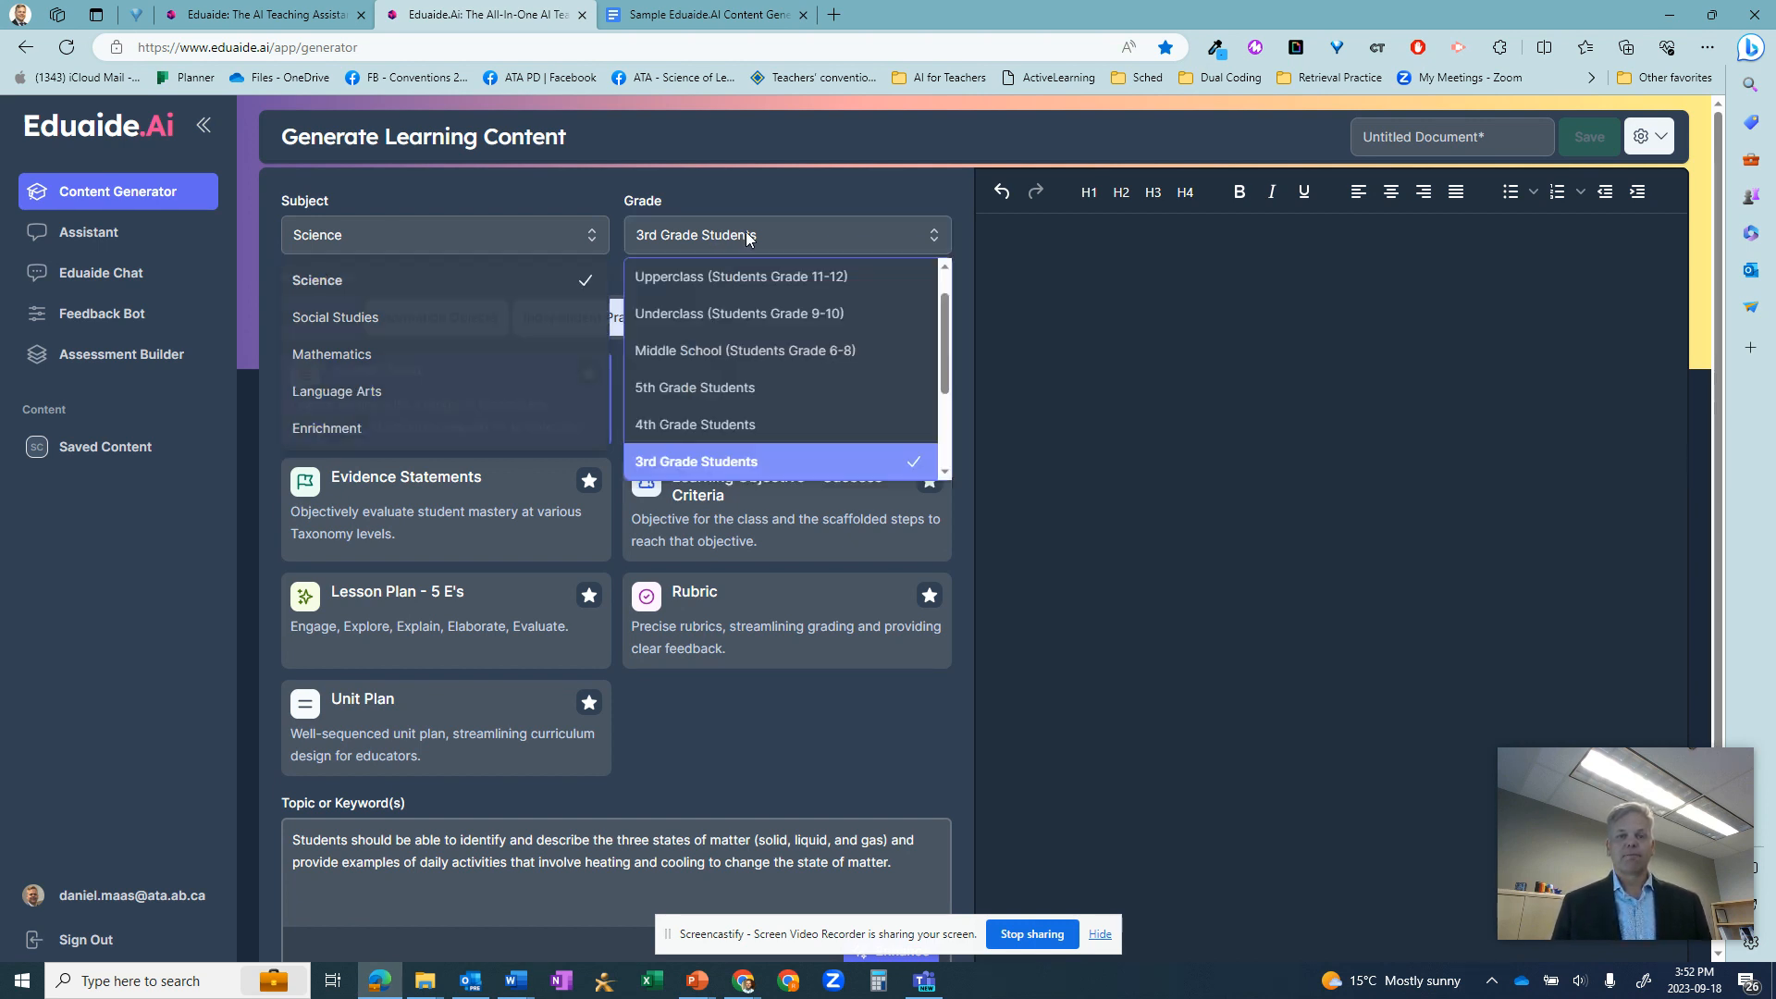
click(1204, 354)
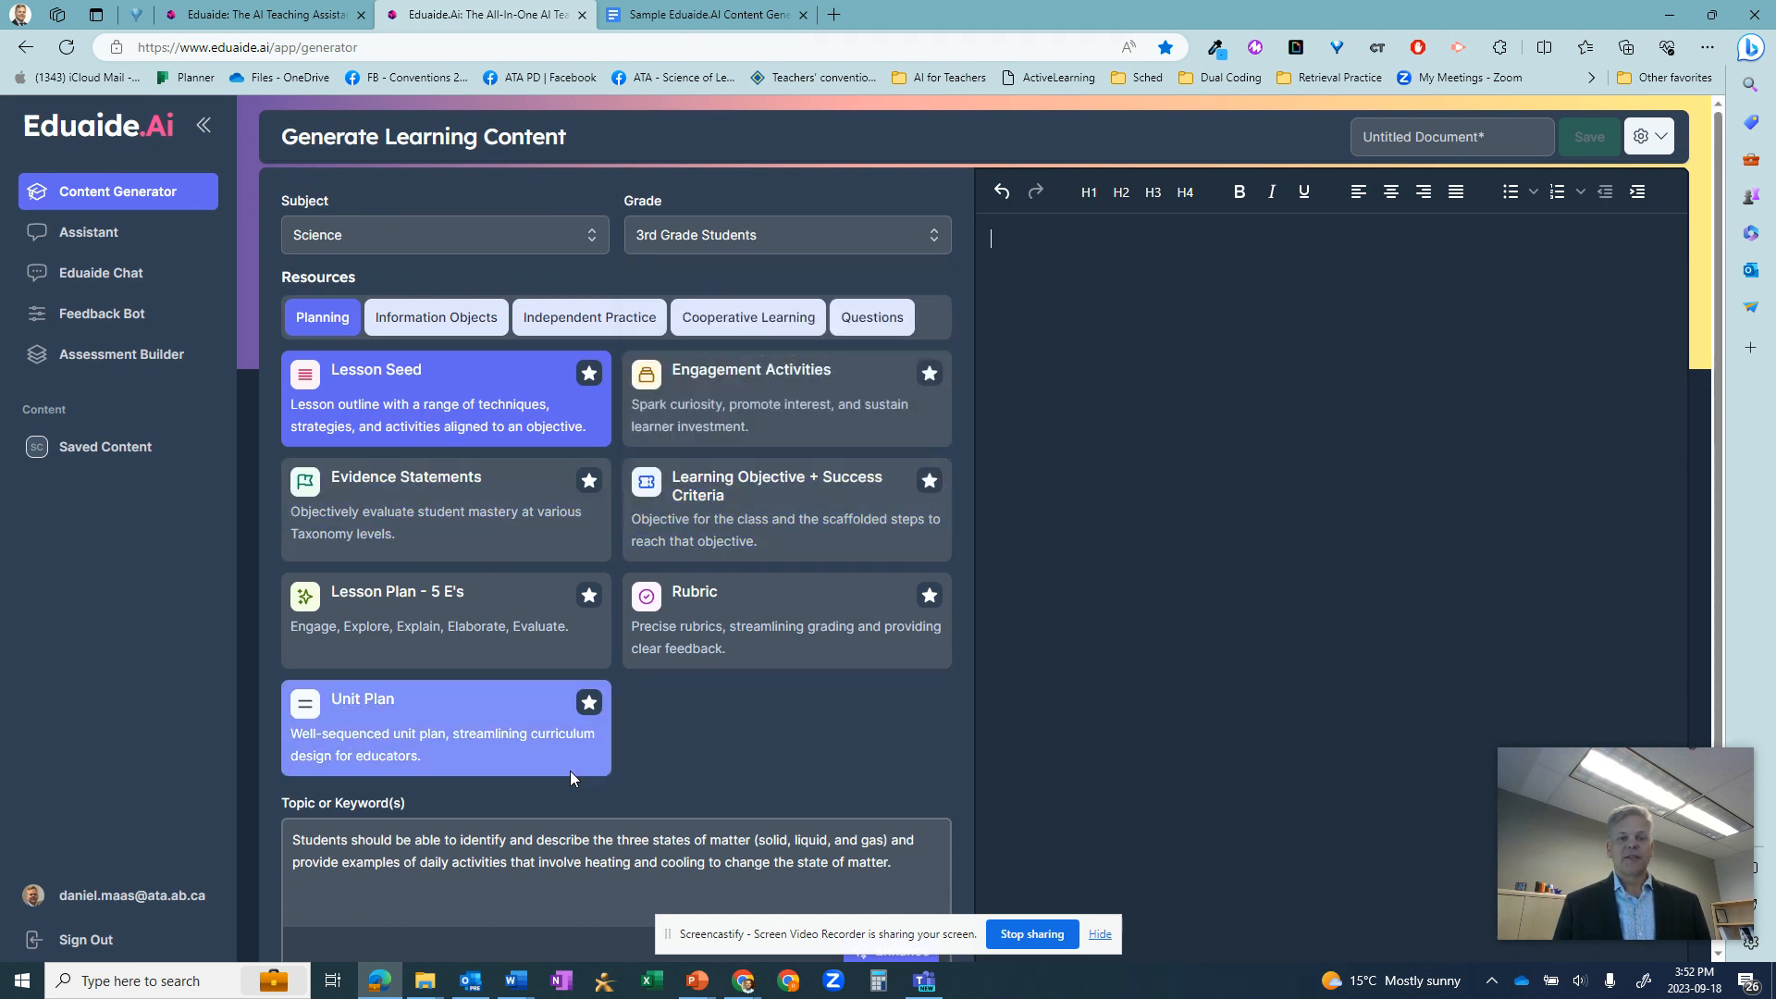
- Generate a Lesson Seed in the workspace from the topic on the three states of matter, heating and cooling
scroll(570, 770, down, 1)
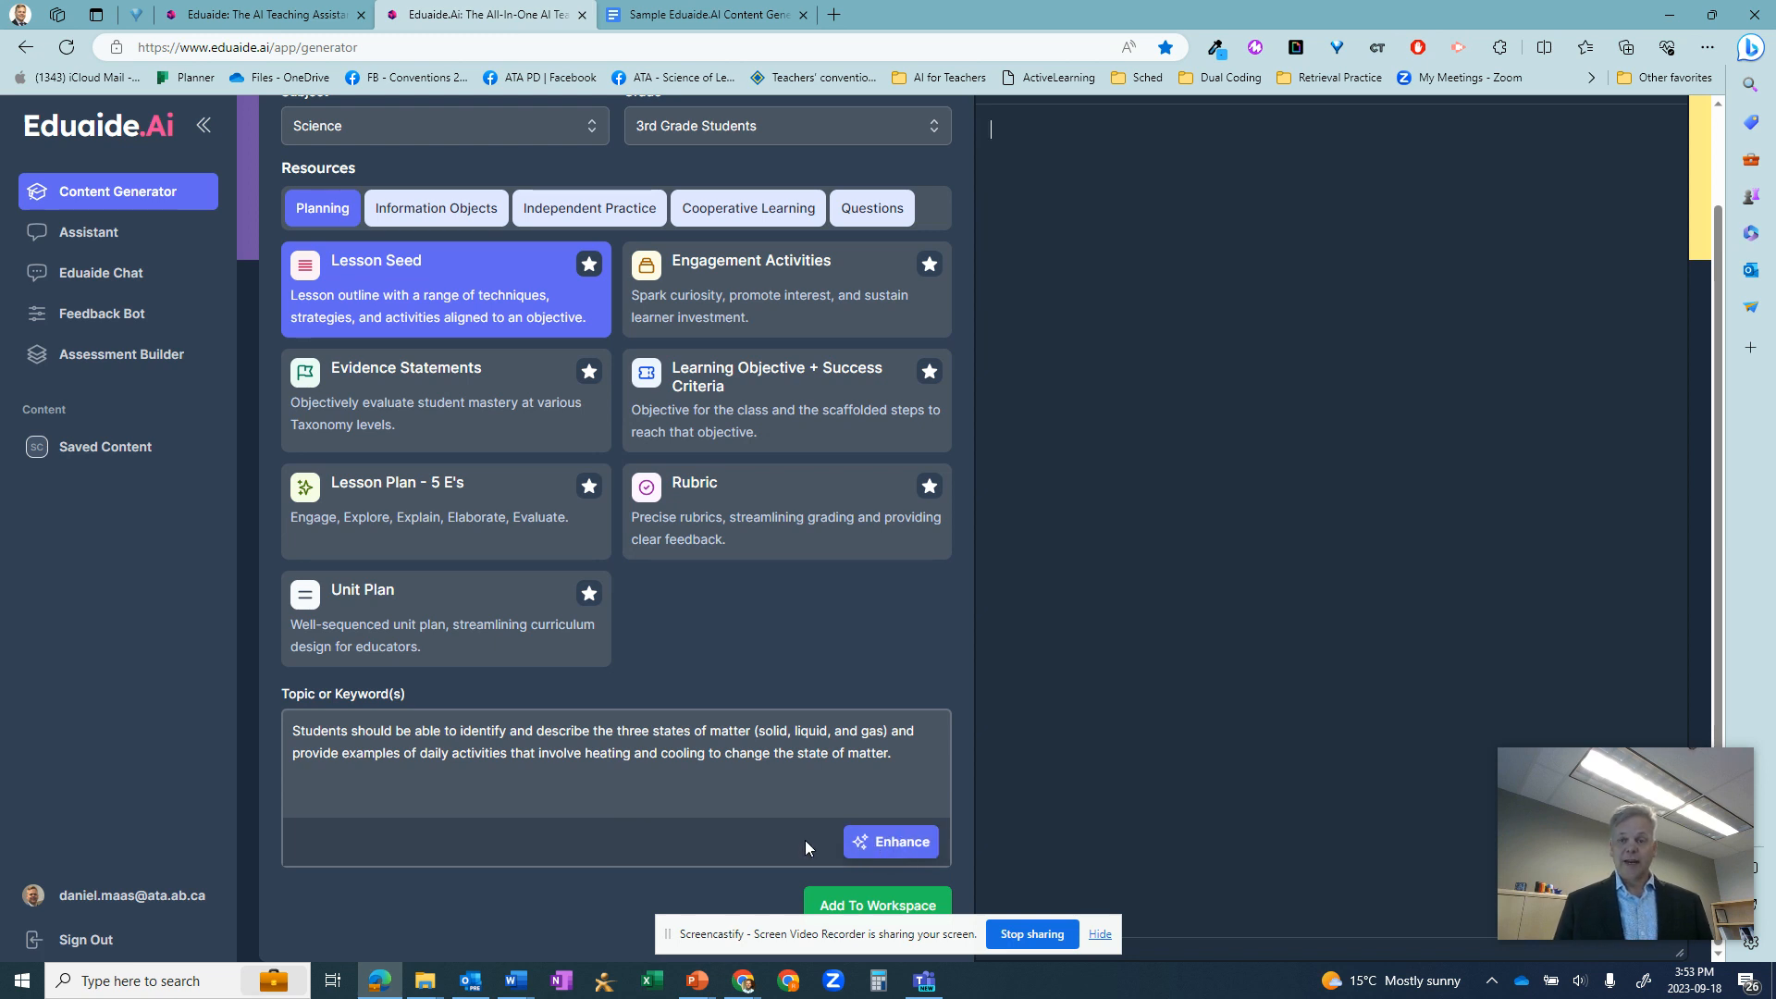
click(882, 843)
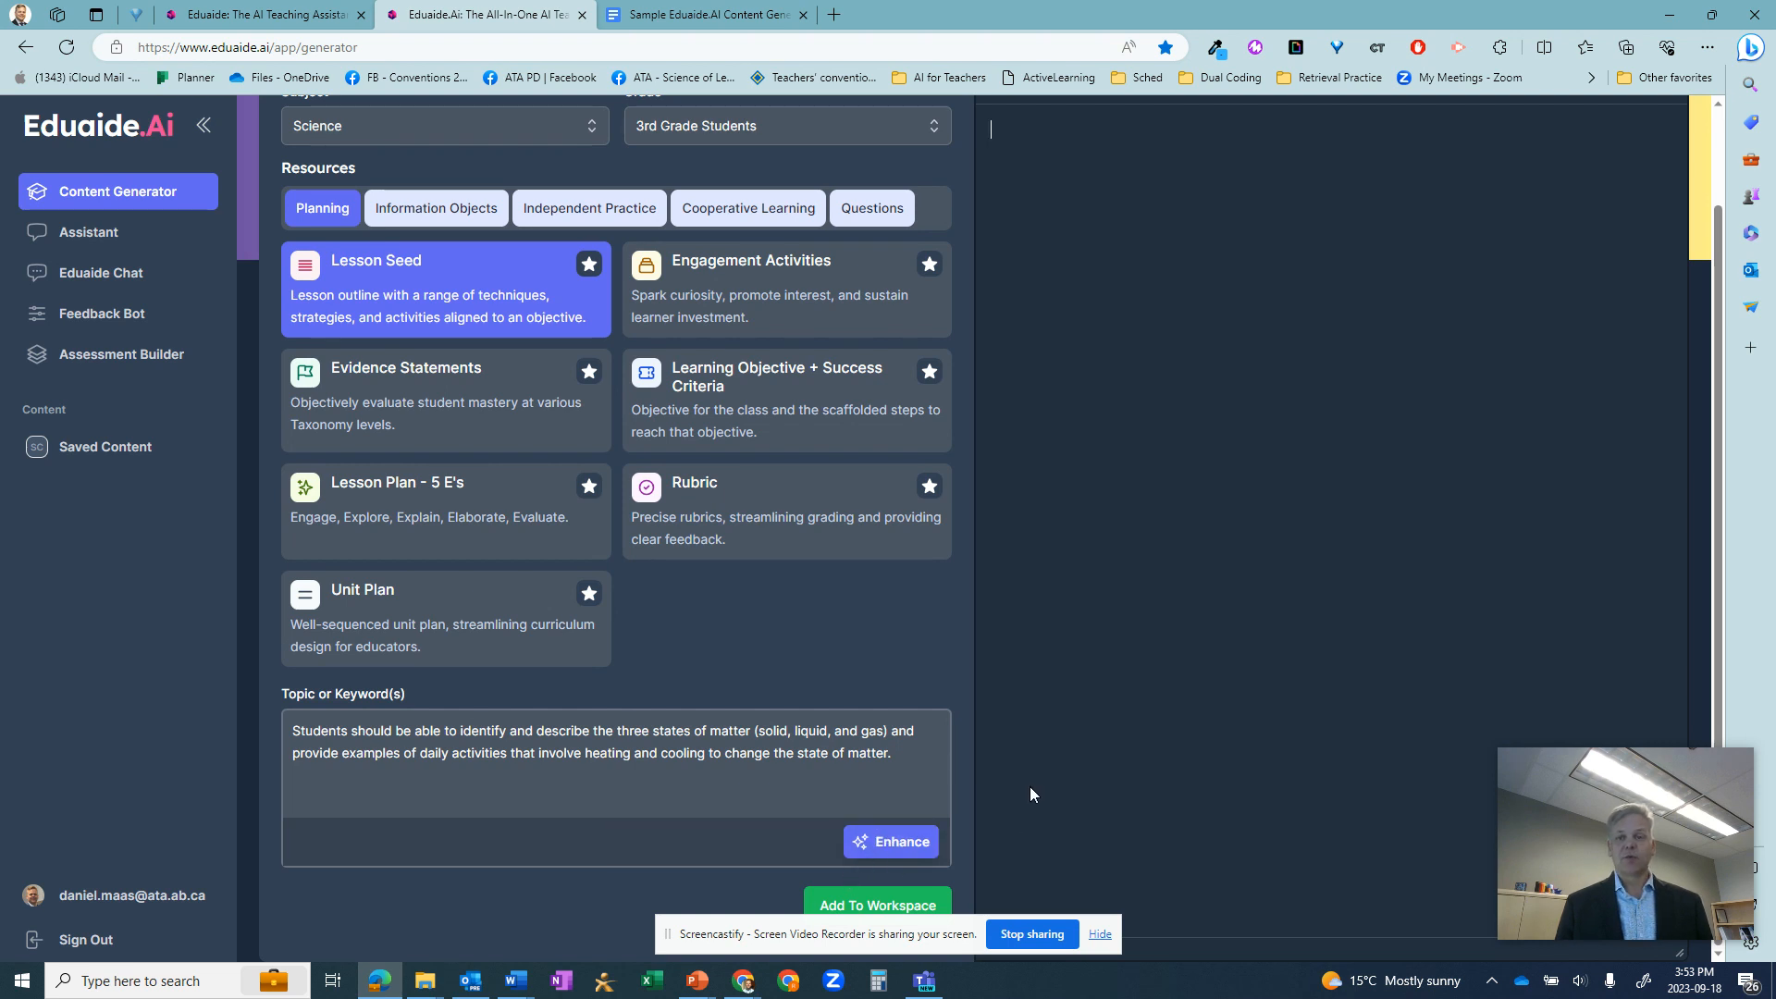
scroll(1030, 785, up, 1)
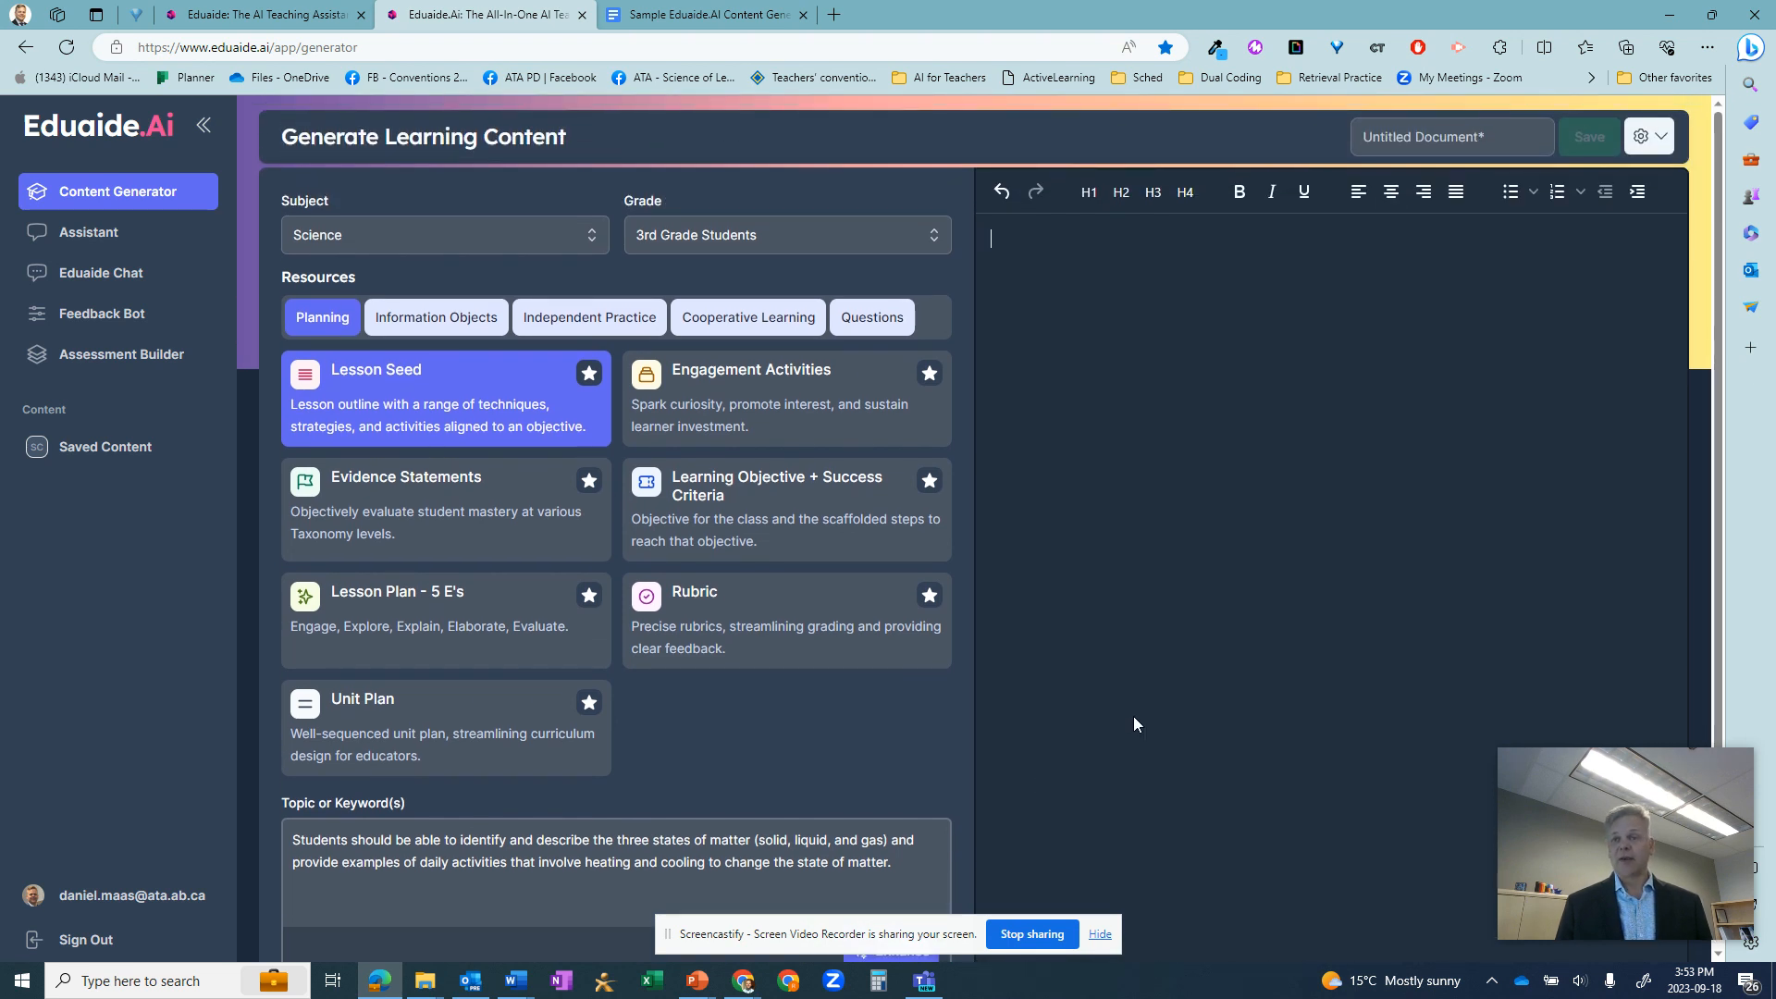
scroll(1132, 714, down, 1)
scroll(1221, 672, up, 1)
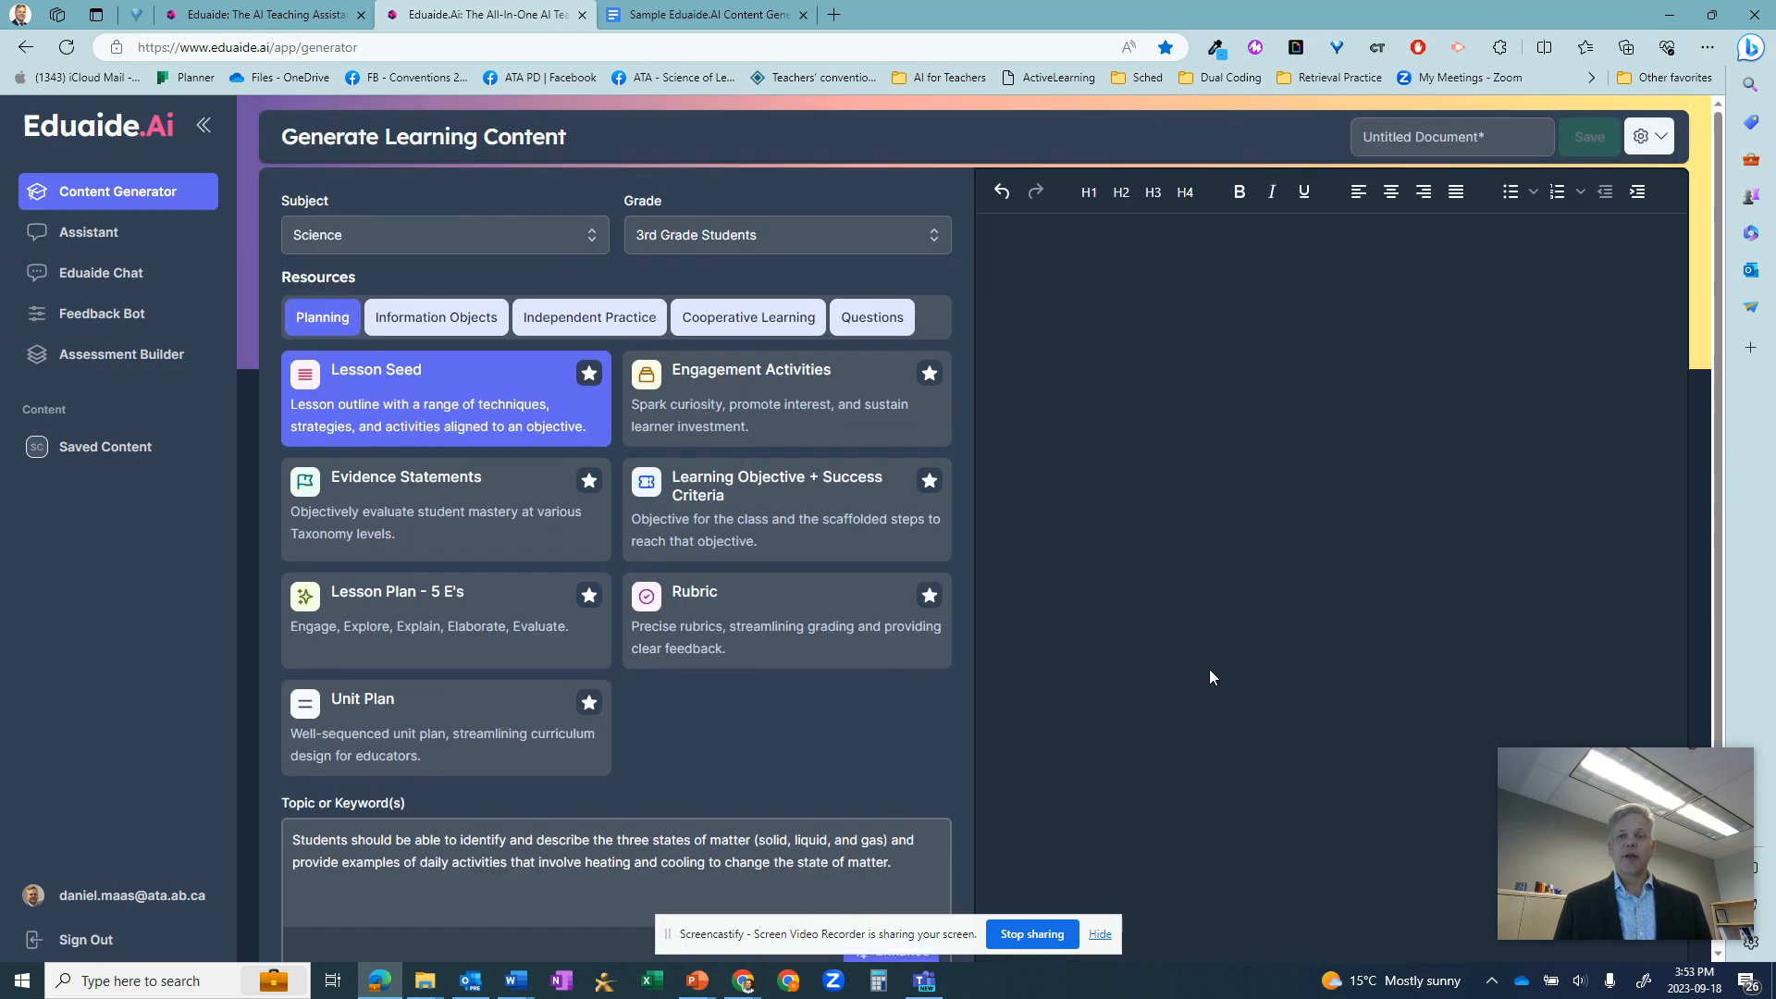
scroll(1086, 714, down, 1)
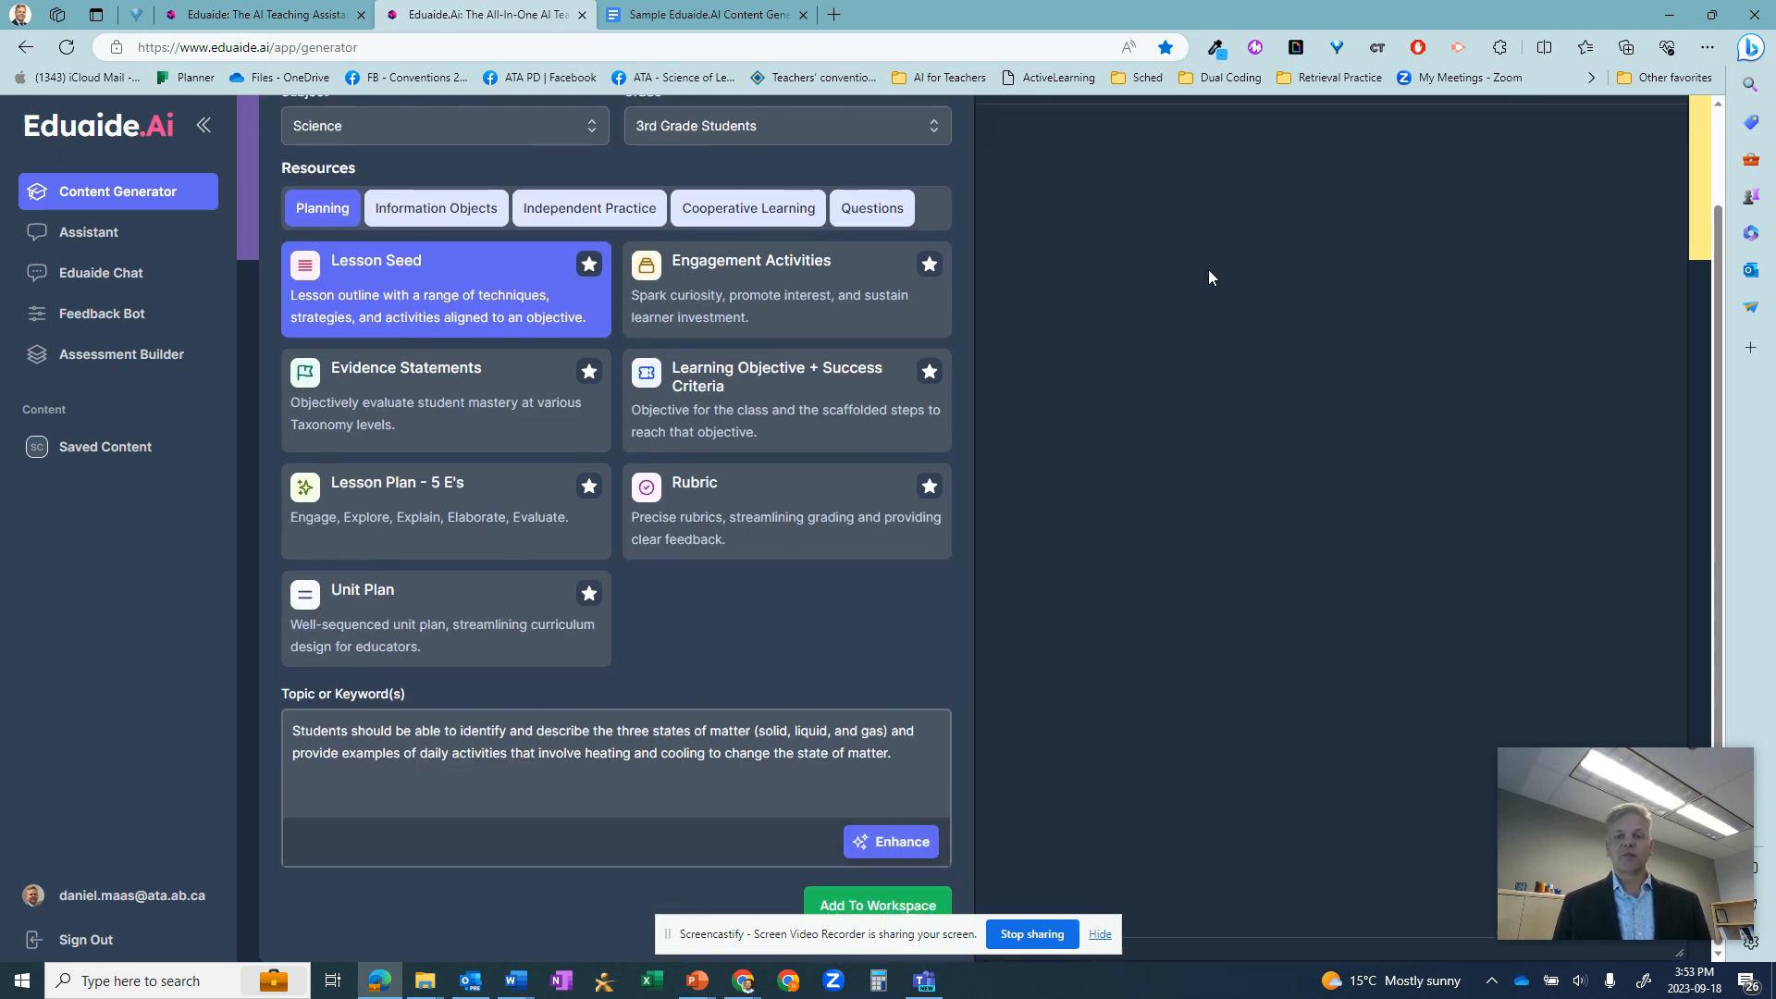
scroll(1208, 276, up, 1)
scroll(997, 555, down, 1)
scroll(1260, 535, up, 1)
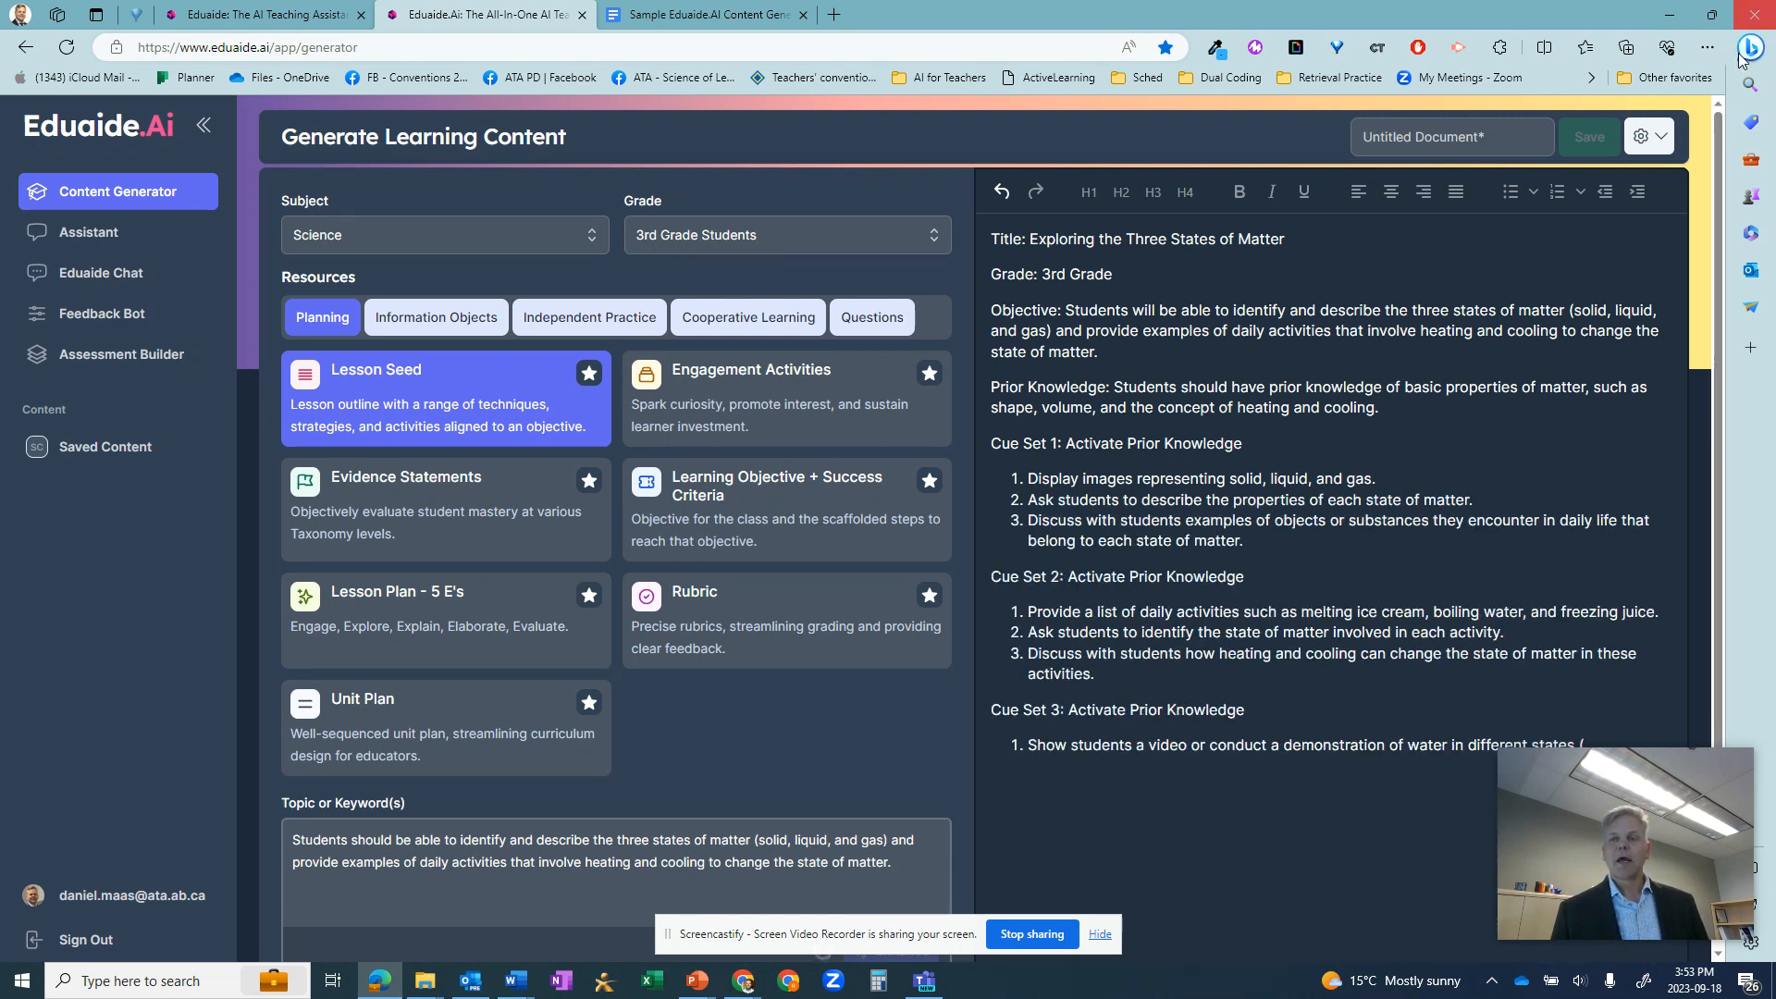
- View the workspace options, glance at the Sample Eduaide.AI Content Generator document in Google Docs, and return to the generator
click(1661, 138)
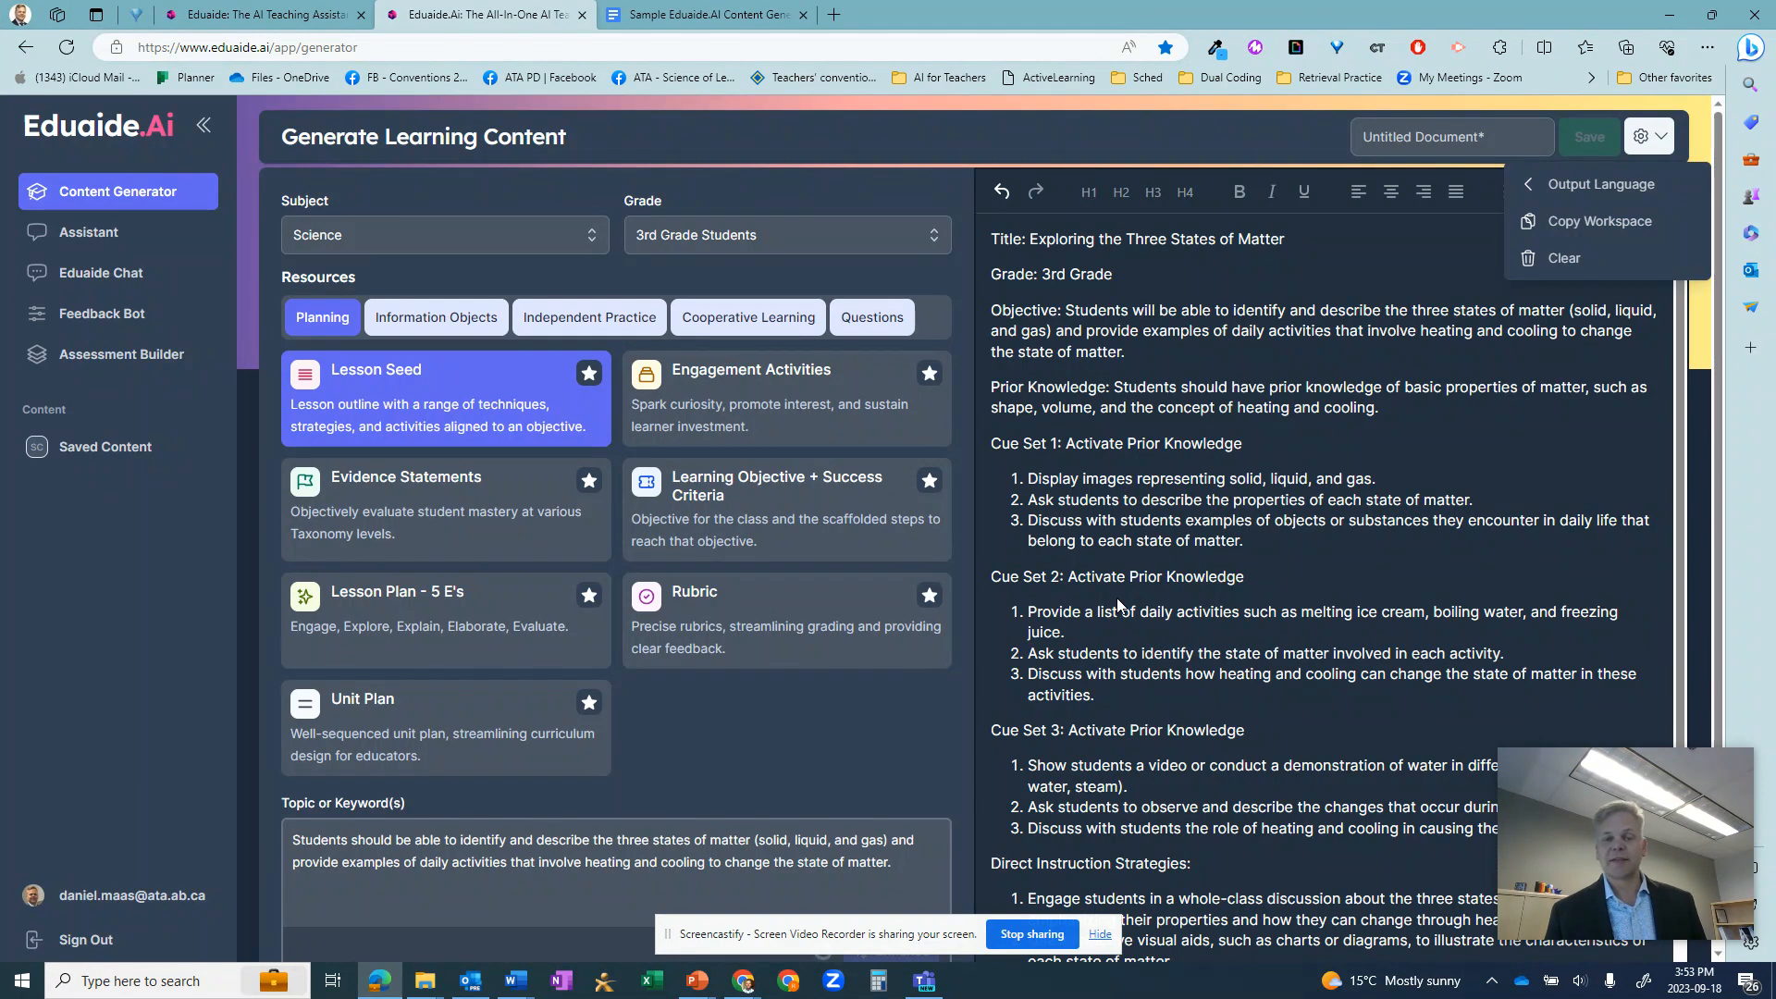
click(717, 17)
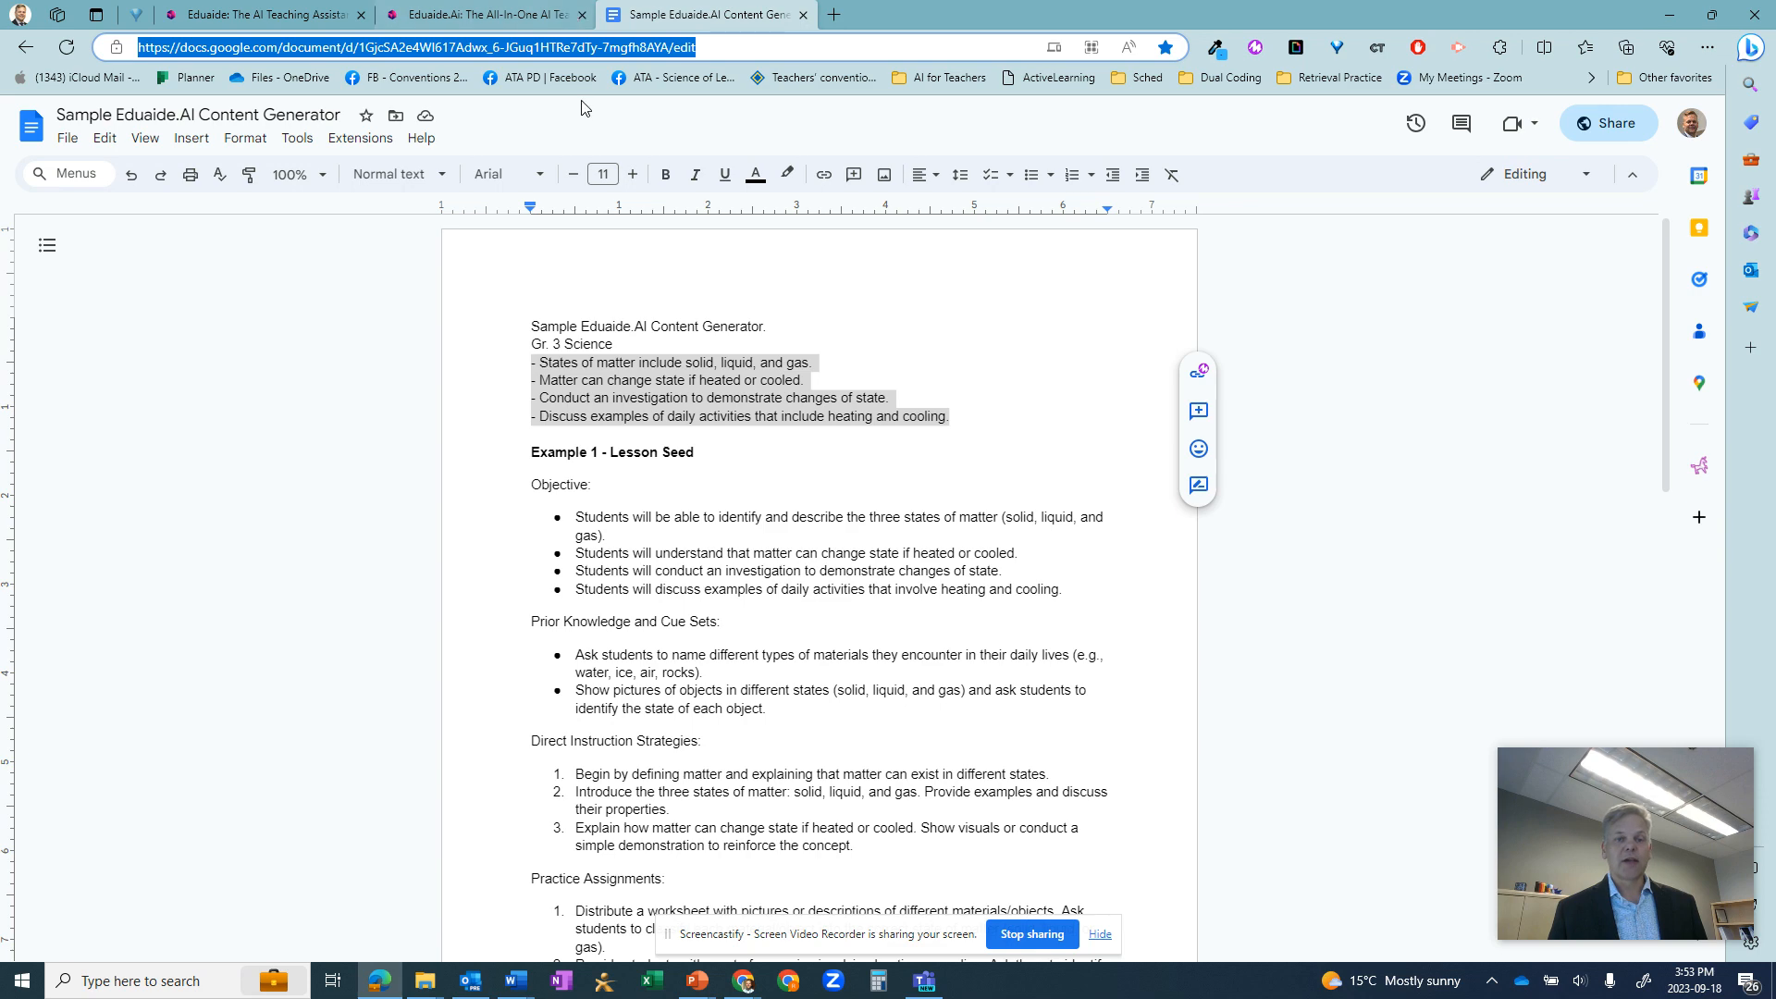
click(384, 13)
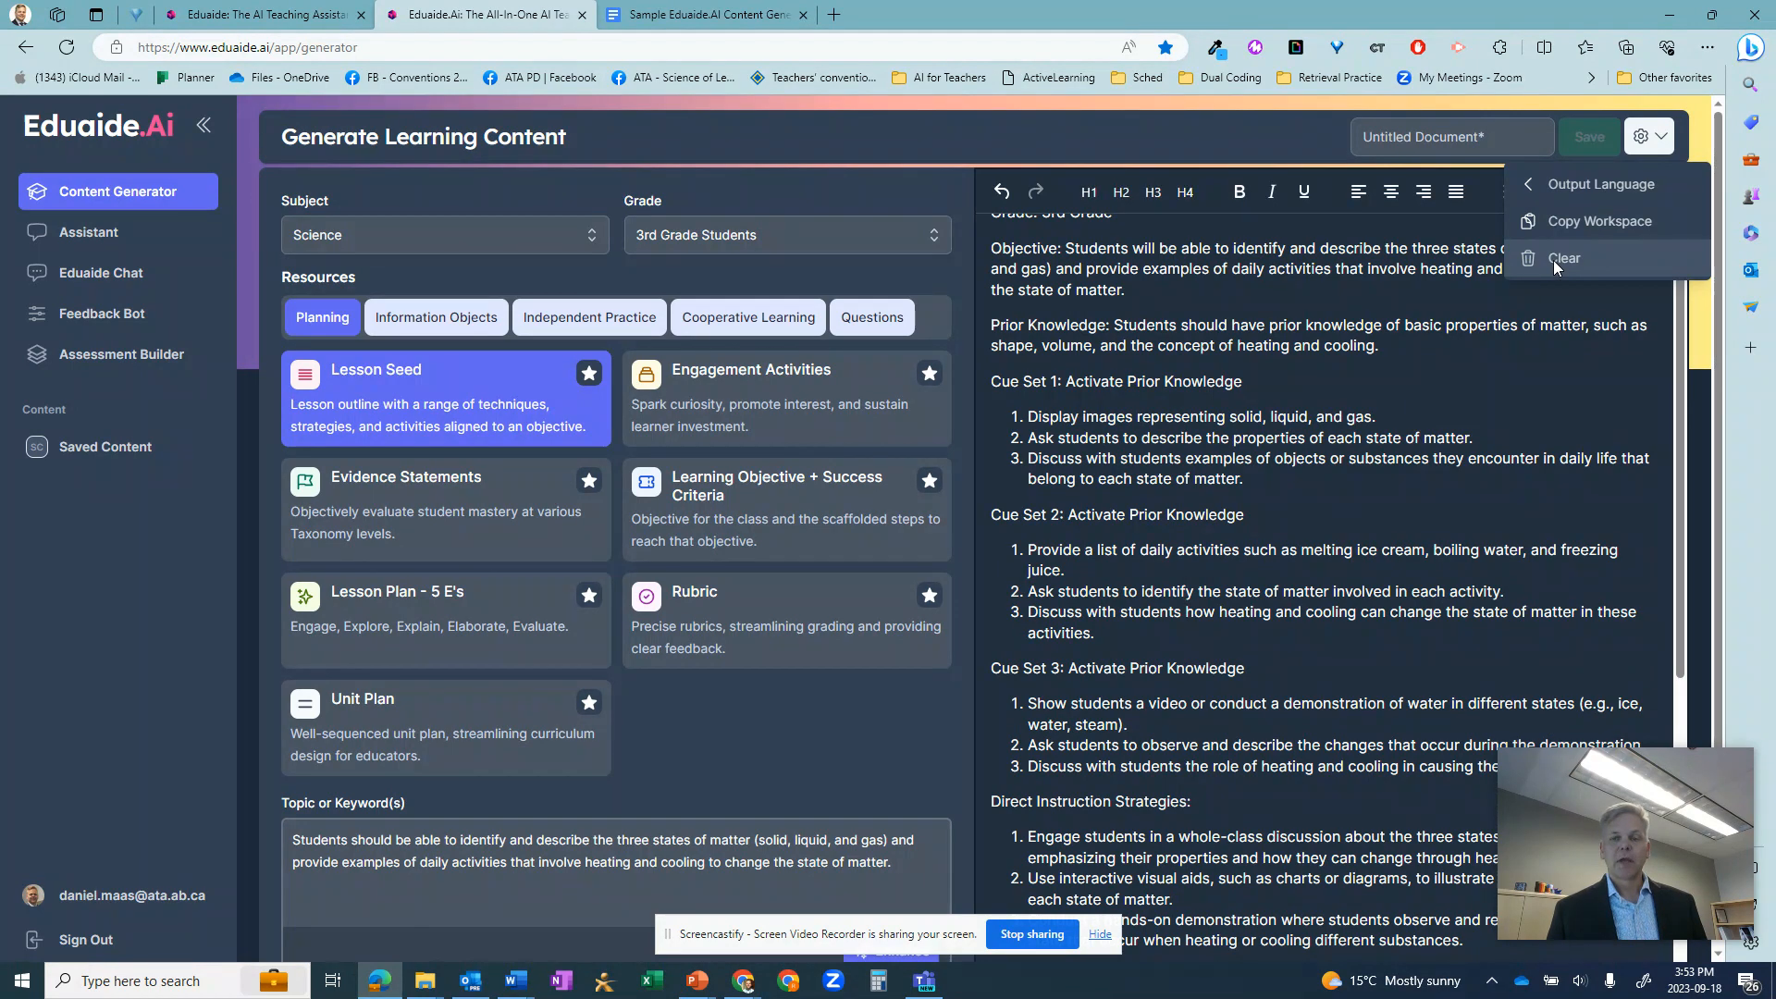
- Read through the generated lesson seed from its practice assignments to the end of the Deep Questions
scroll(1401, 601, down, 9)
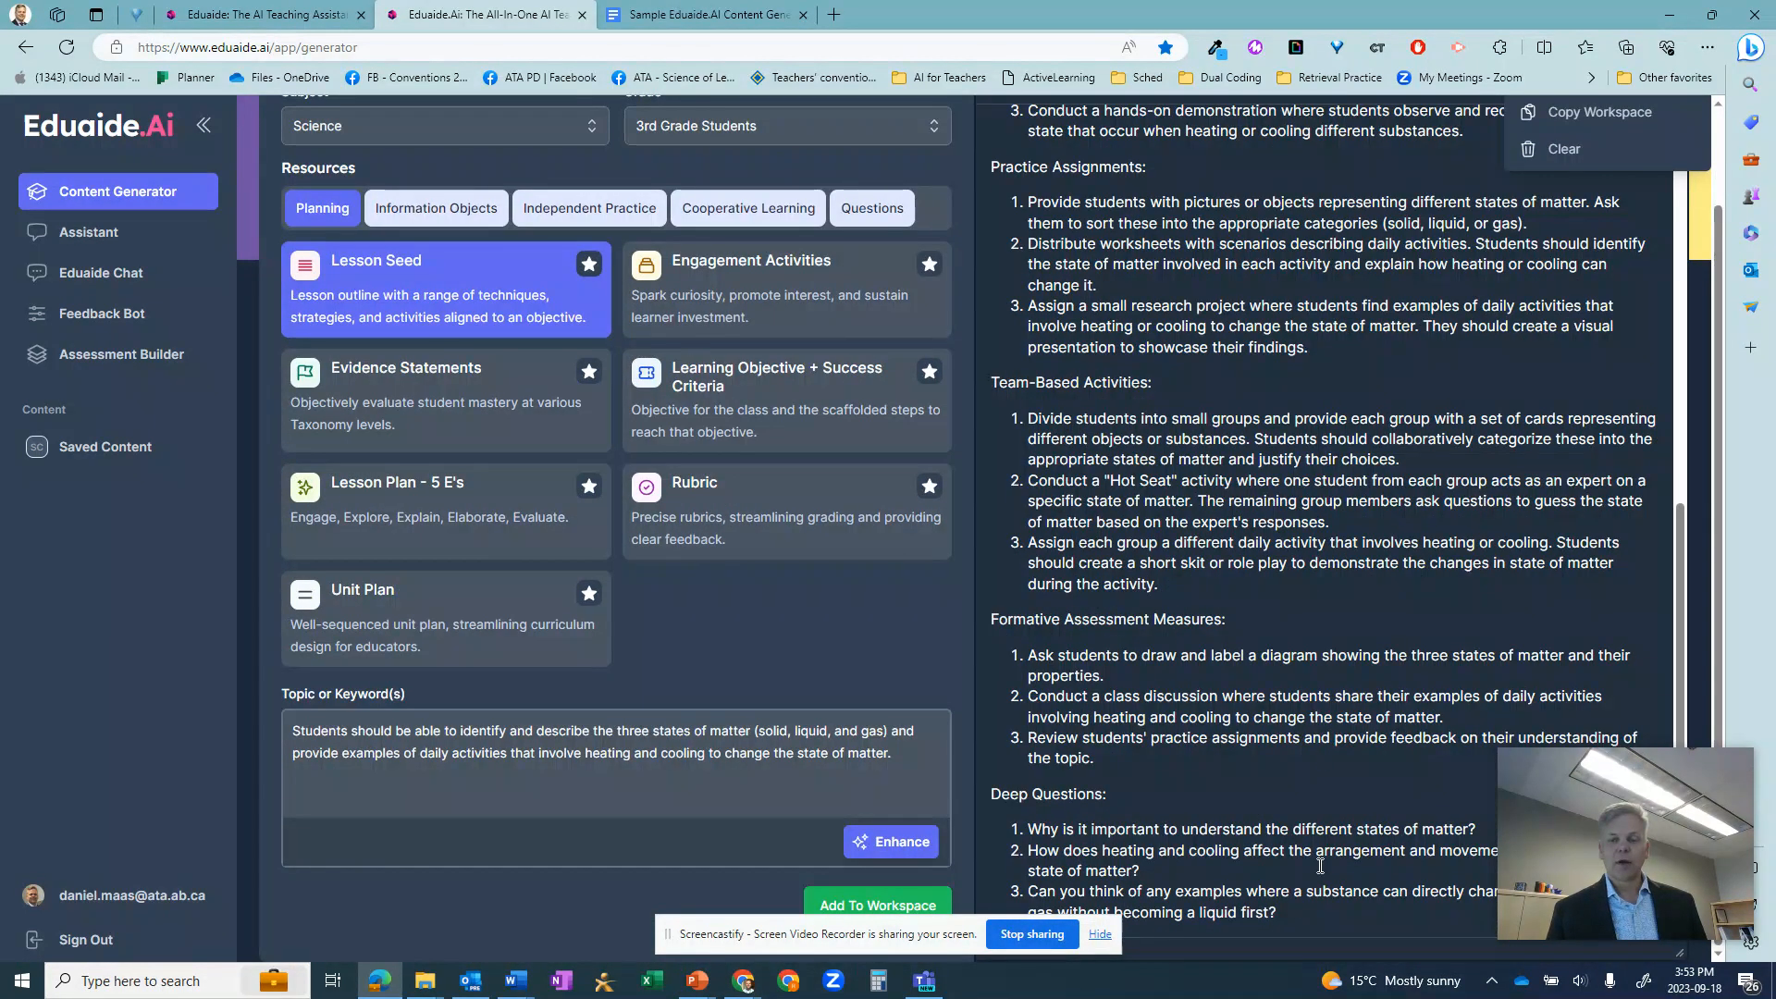
click(1303, 911)
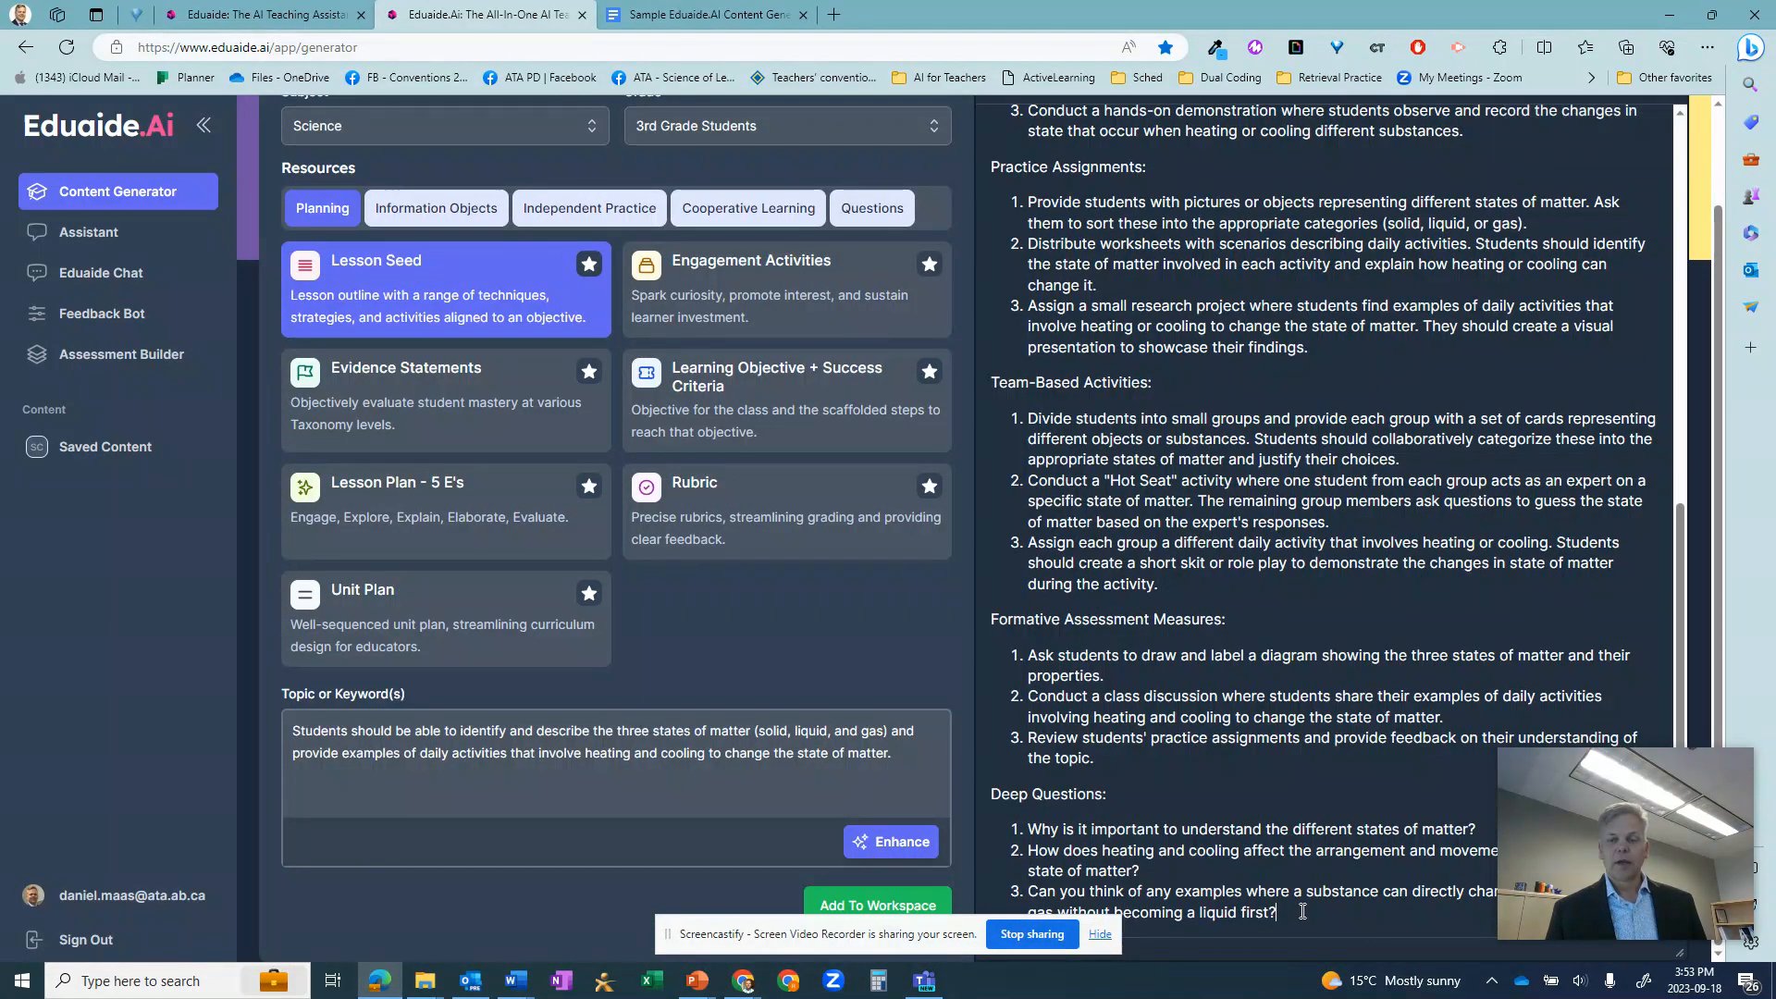
scroll(1302, 911, down, 1)
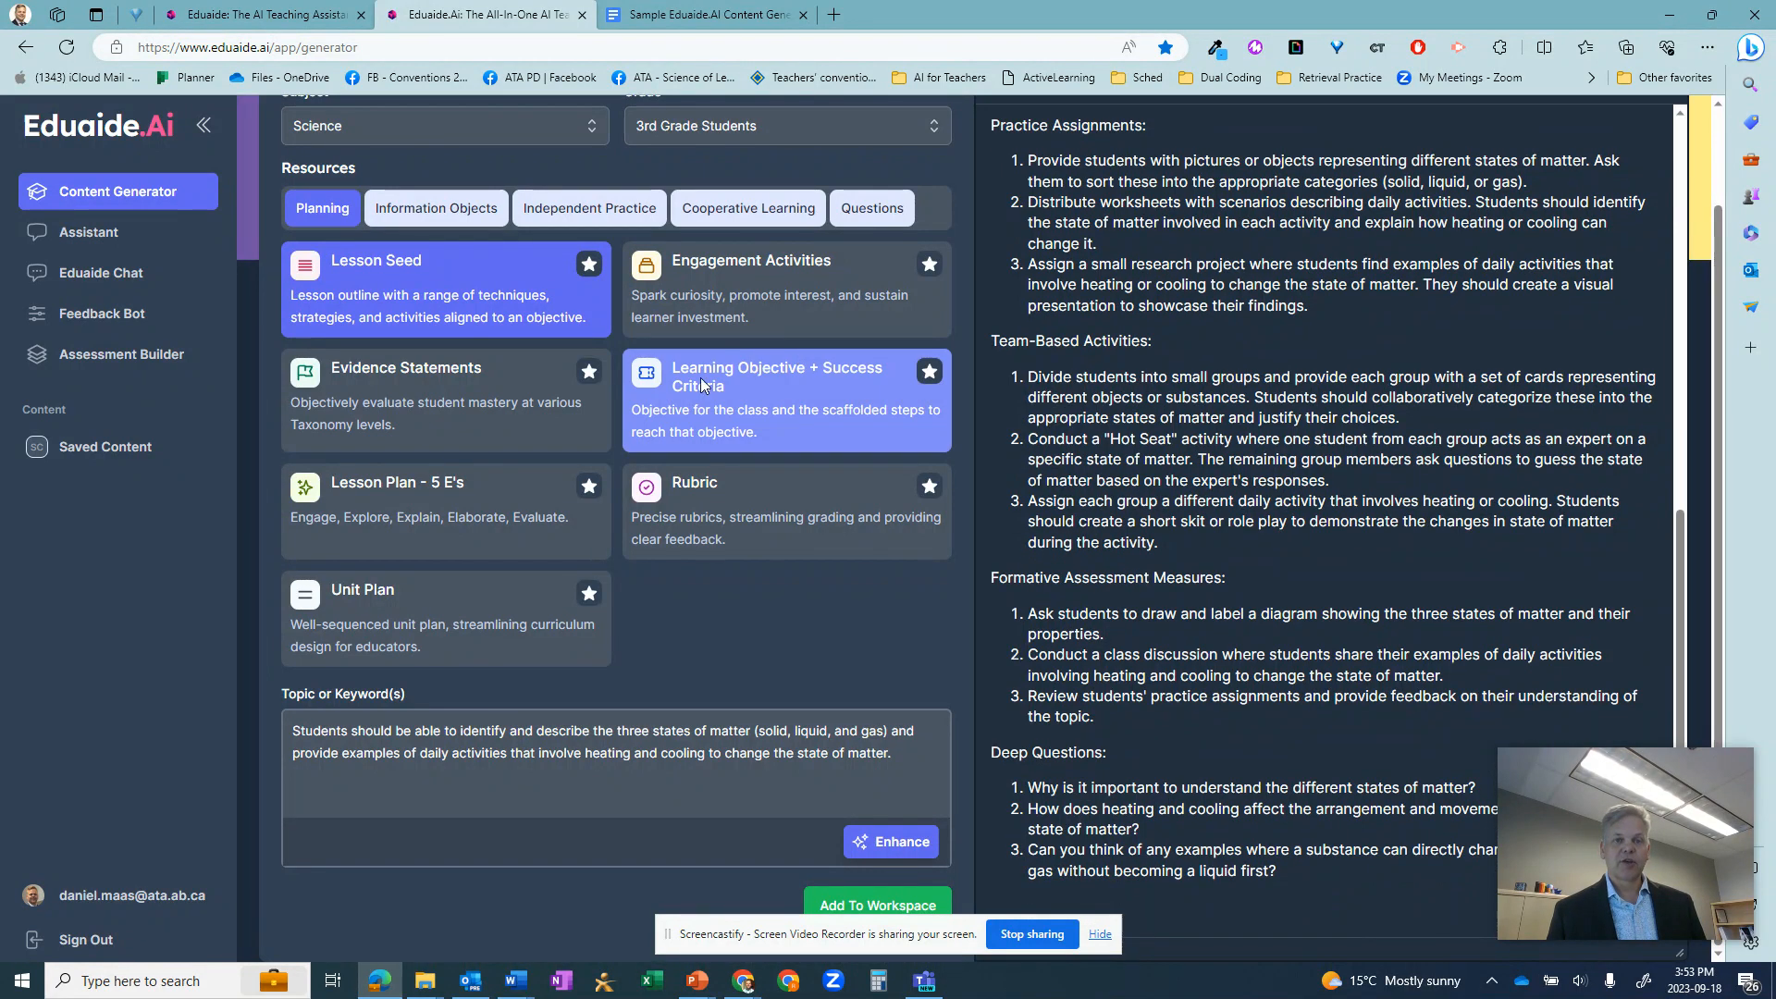
- Choose Lesson Plan - 5 E's as the planning resource
click(477, 501)
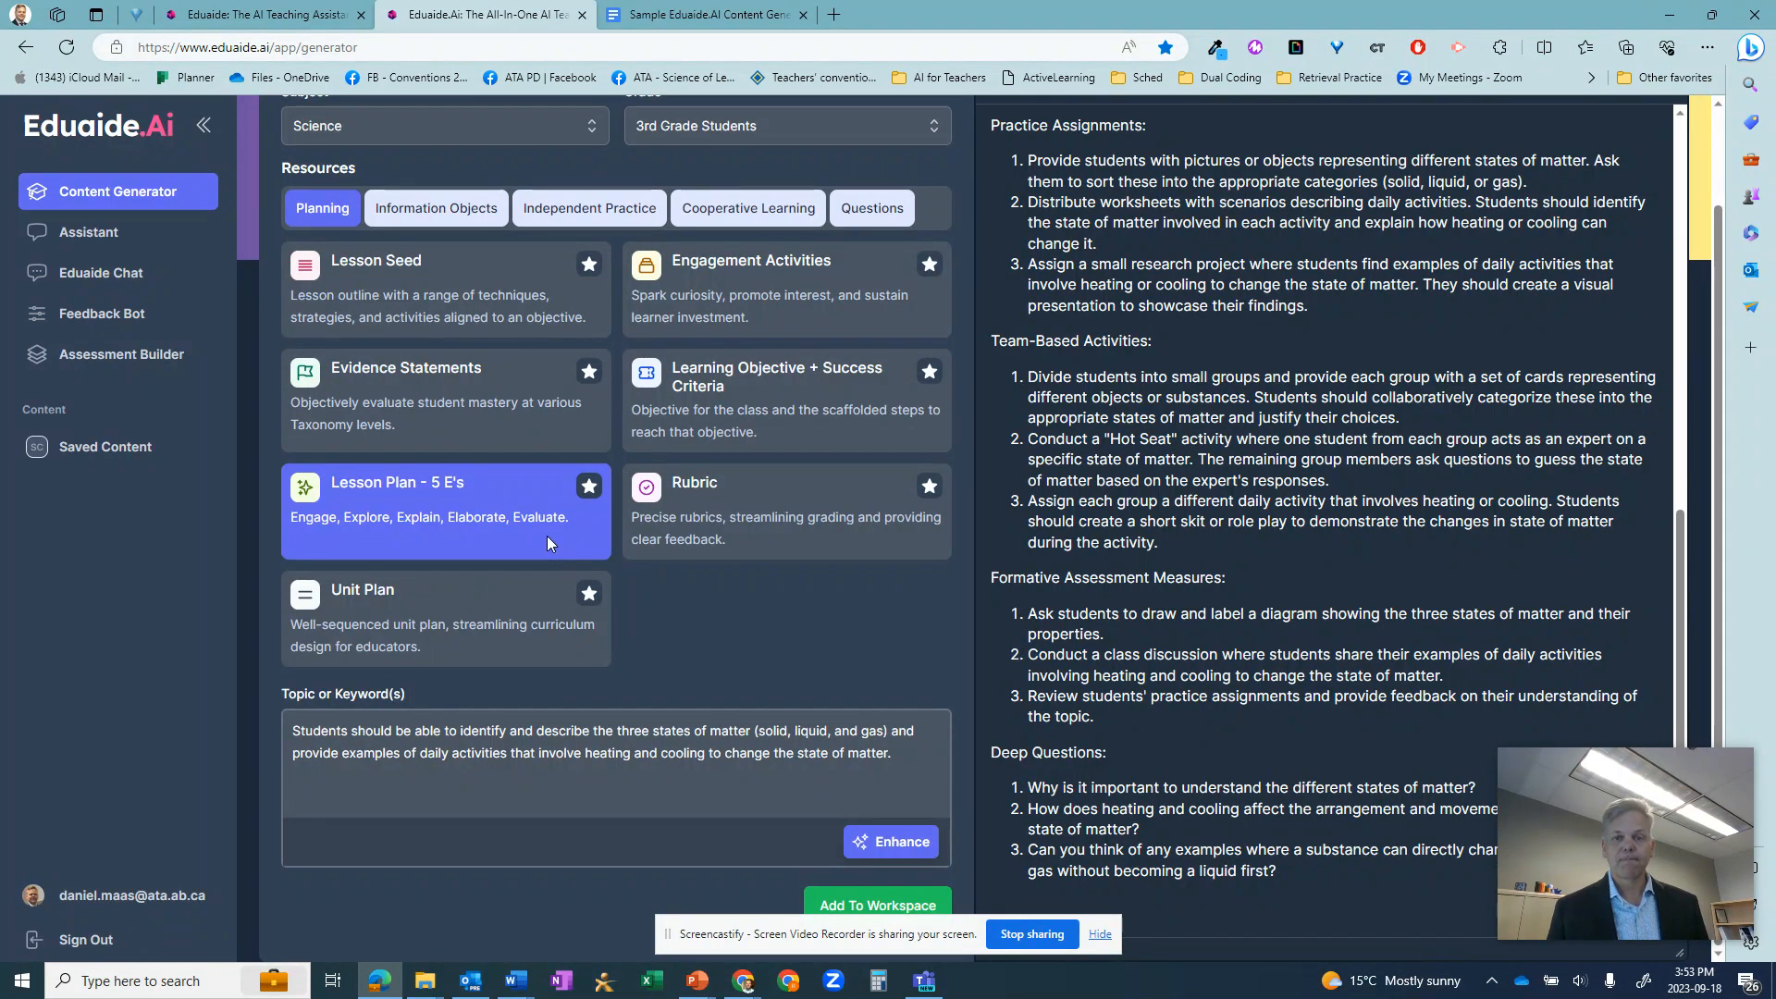
scroll(547, 535, up, 1)
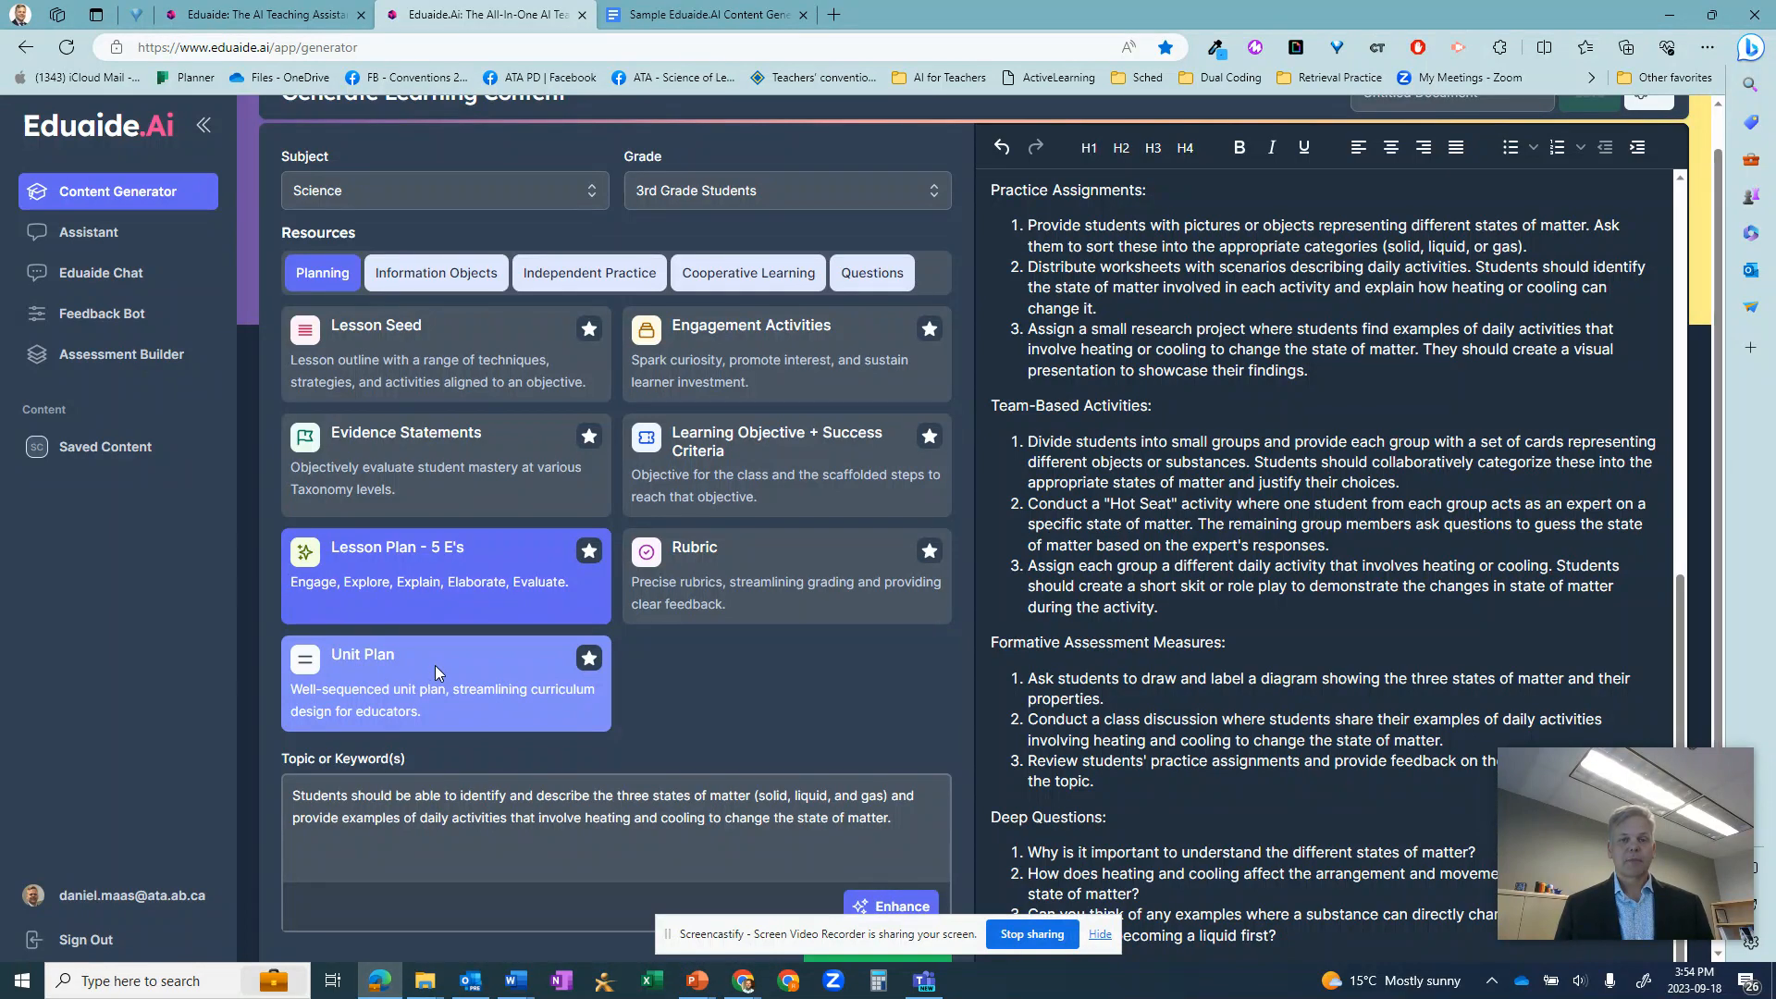
- Browse the resource types offered under Information Objects, Independent Practice and Cooperative Learning
click(432, 282)
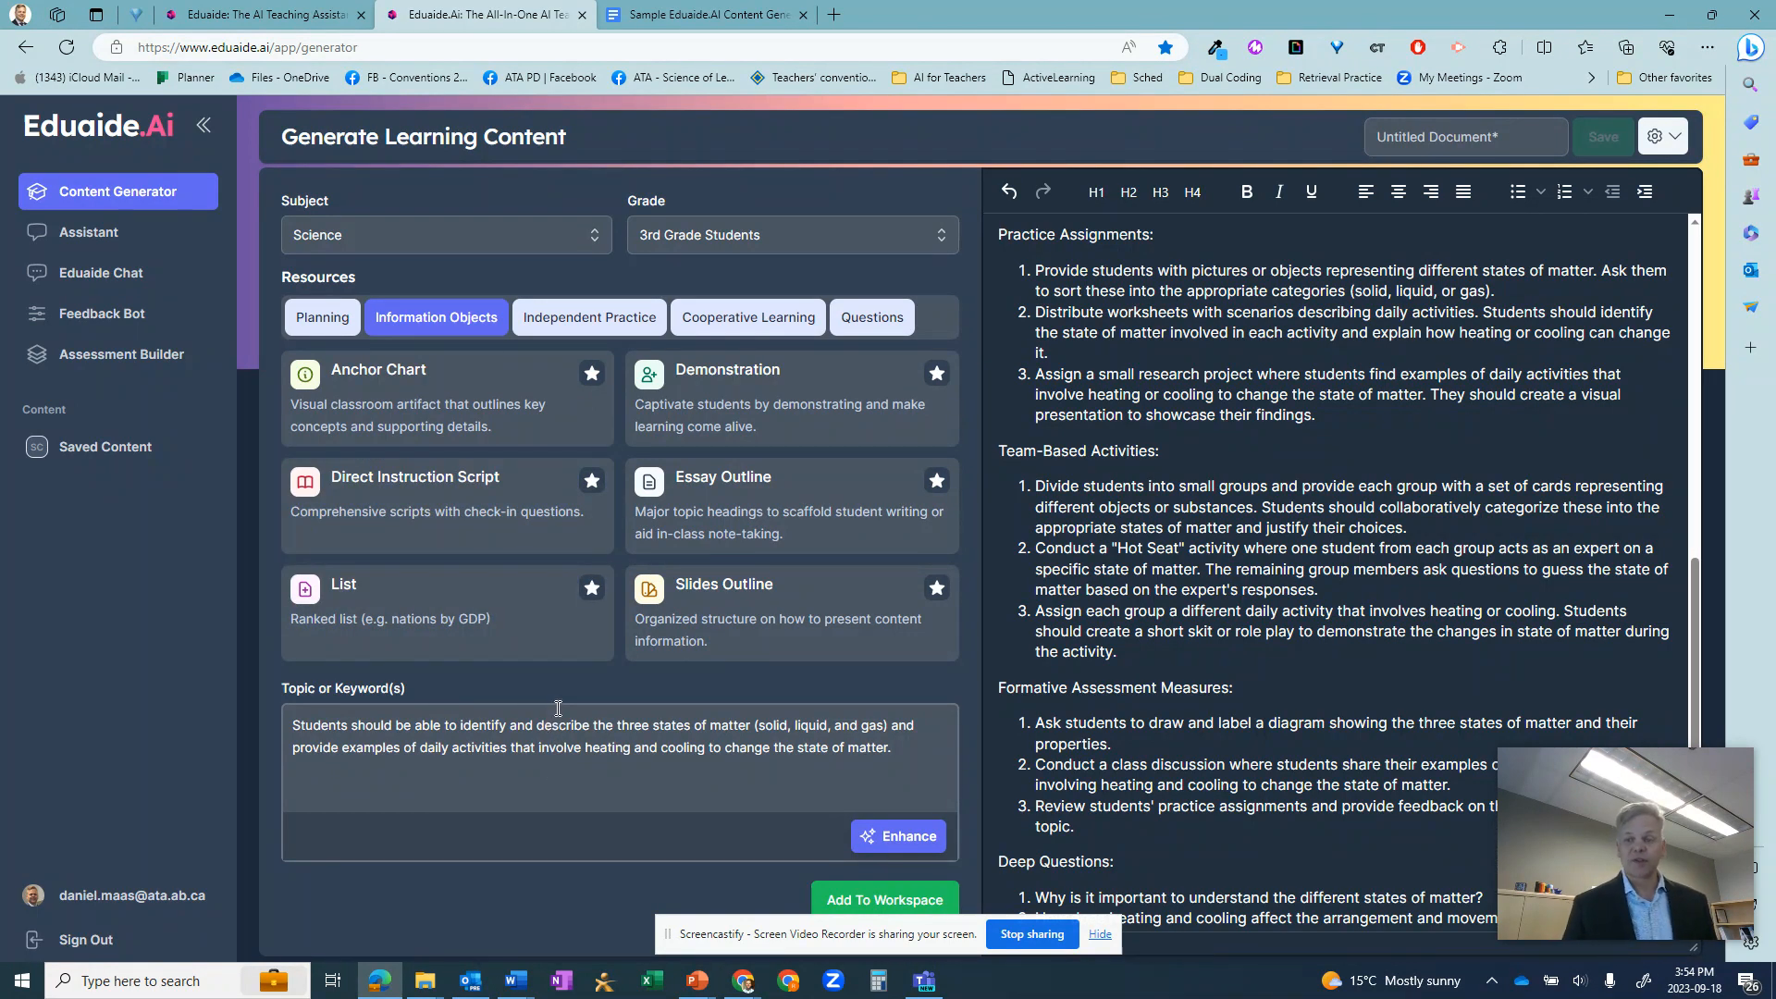
click(447, 505)
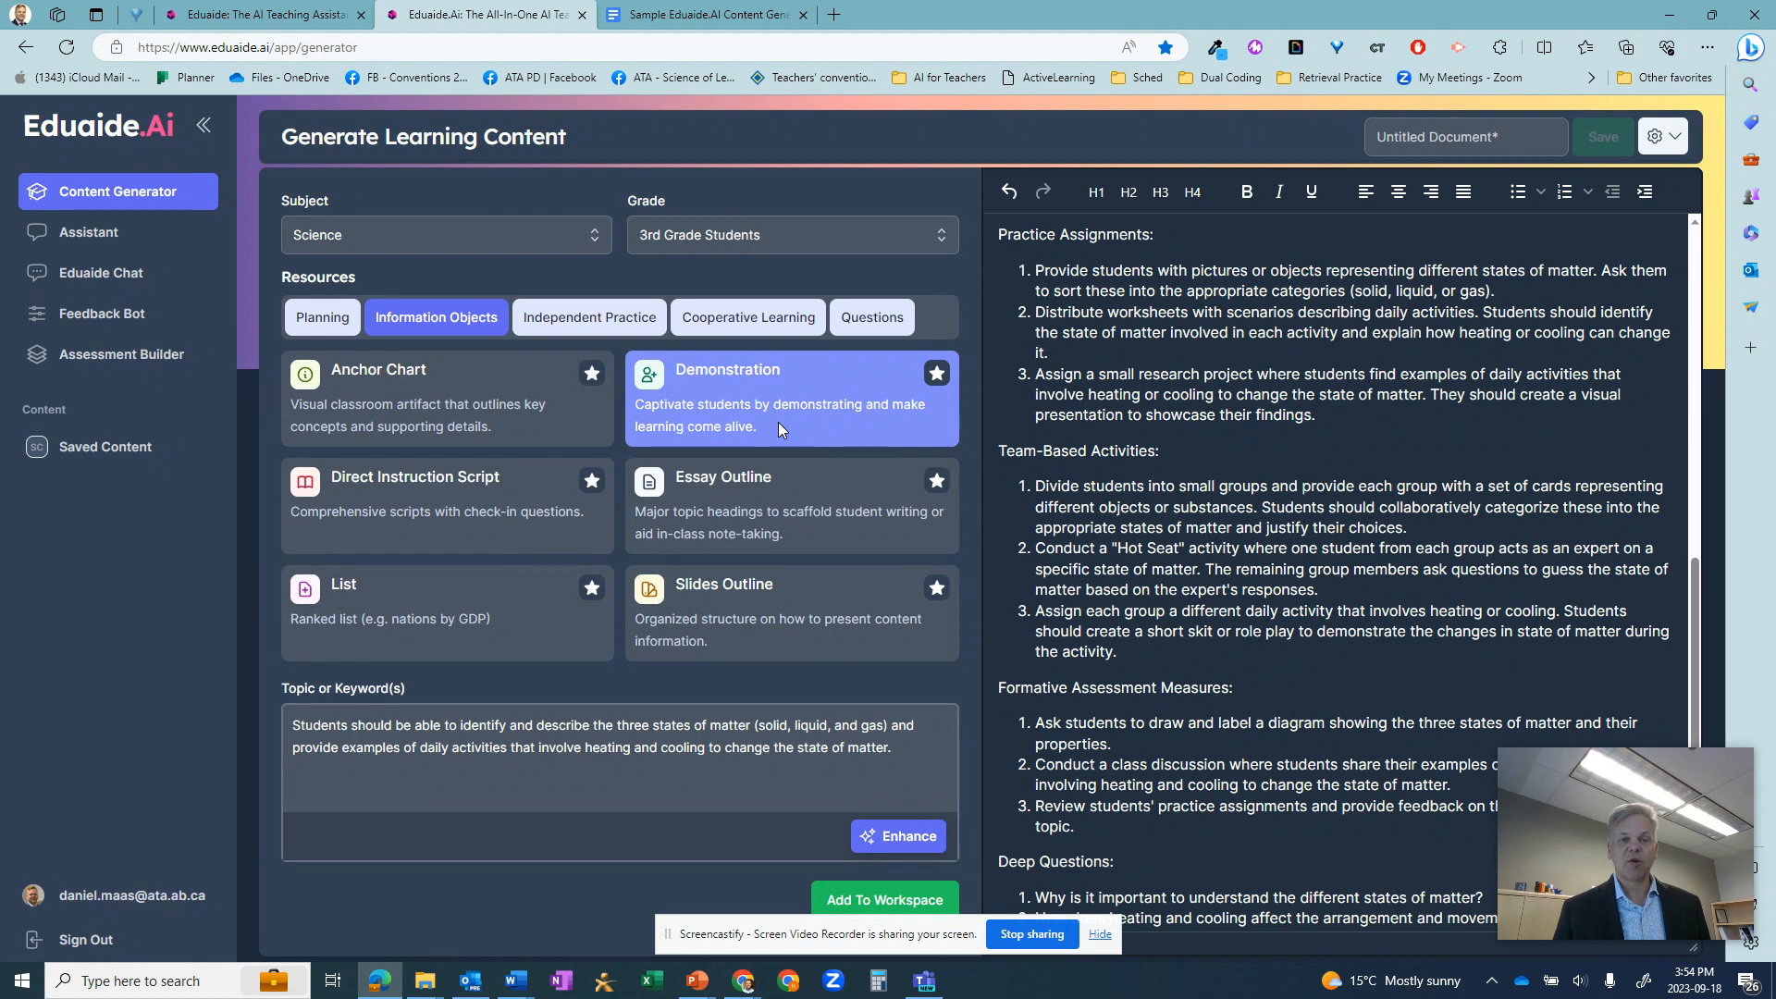
click(574, 320)
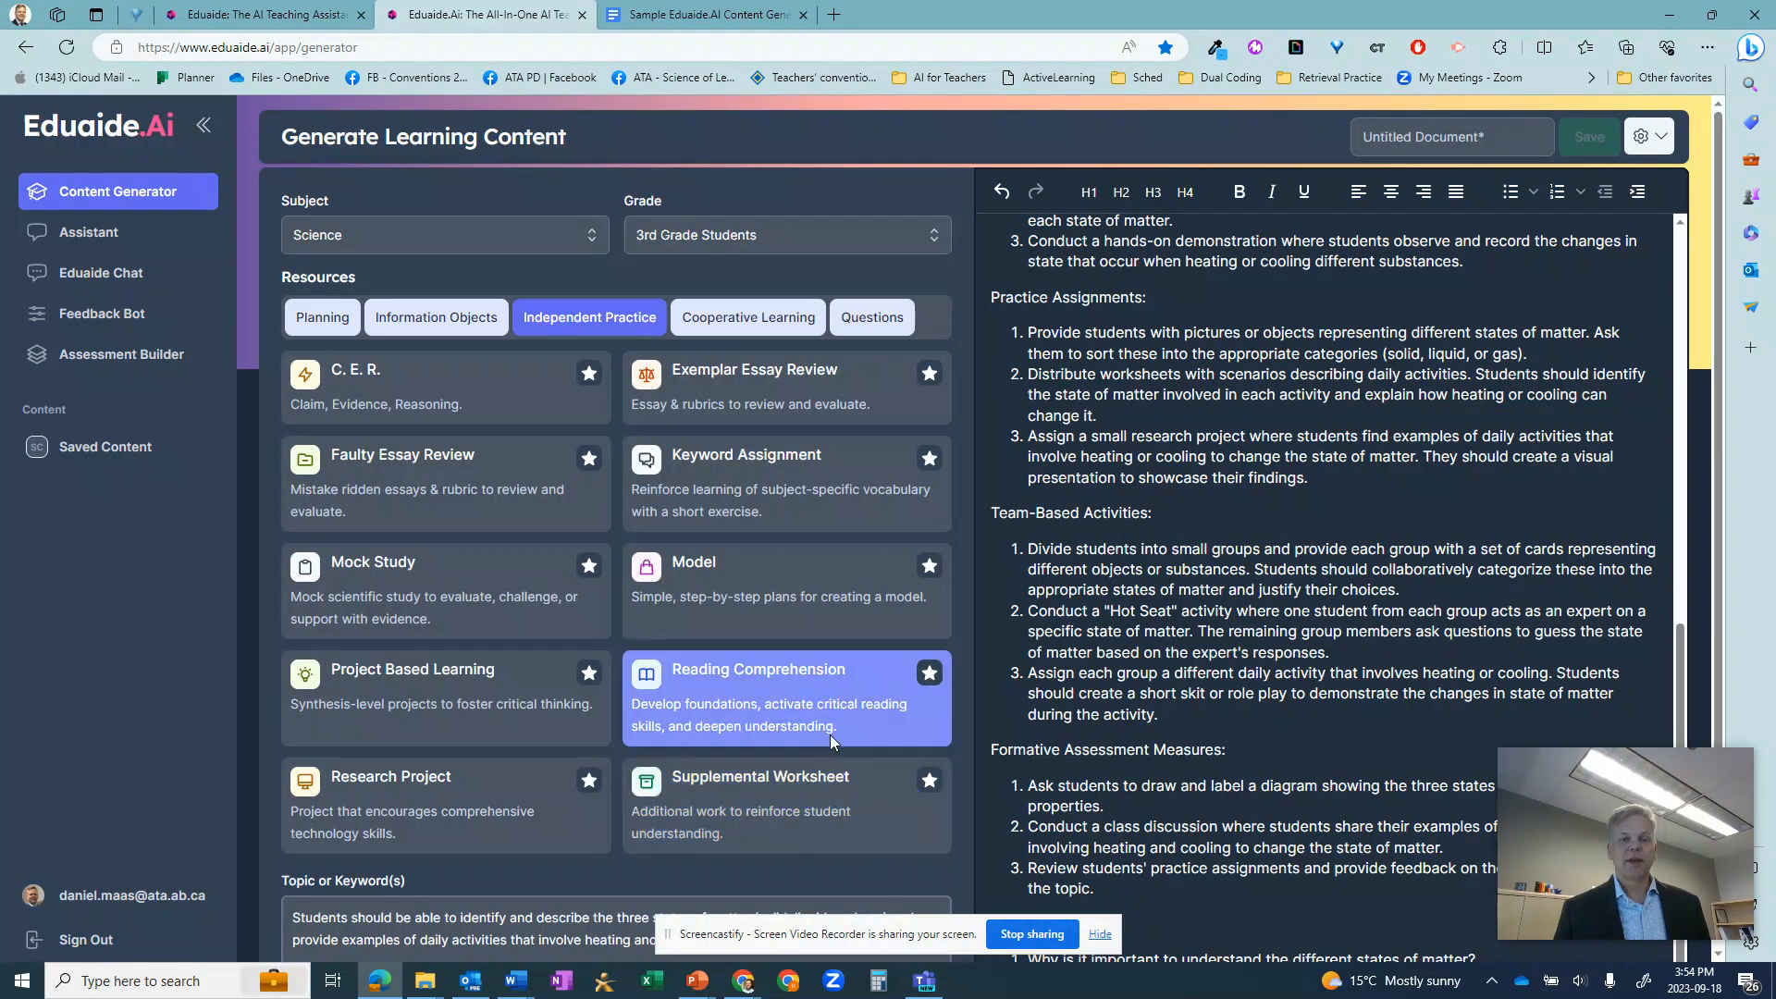
scroll(829, 731, down, 1)
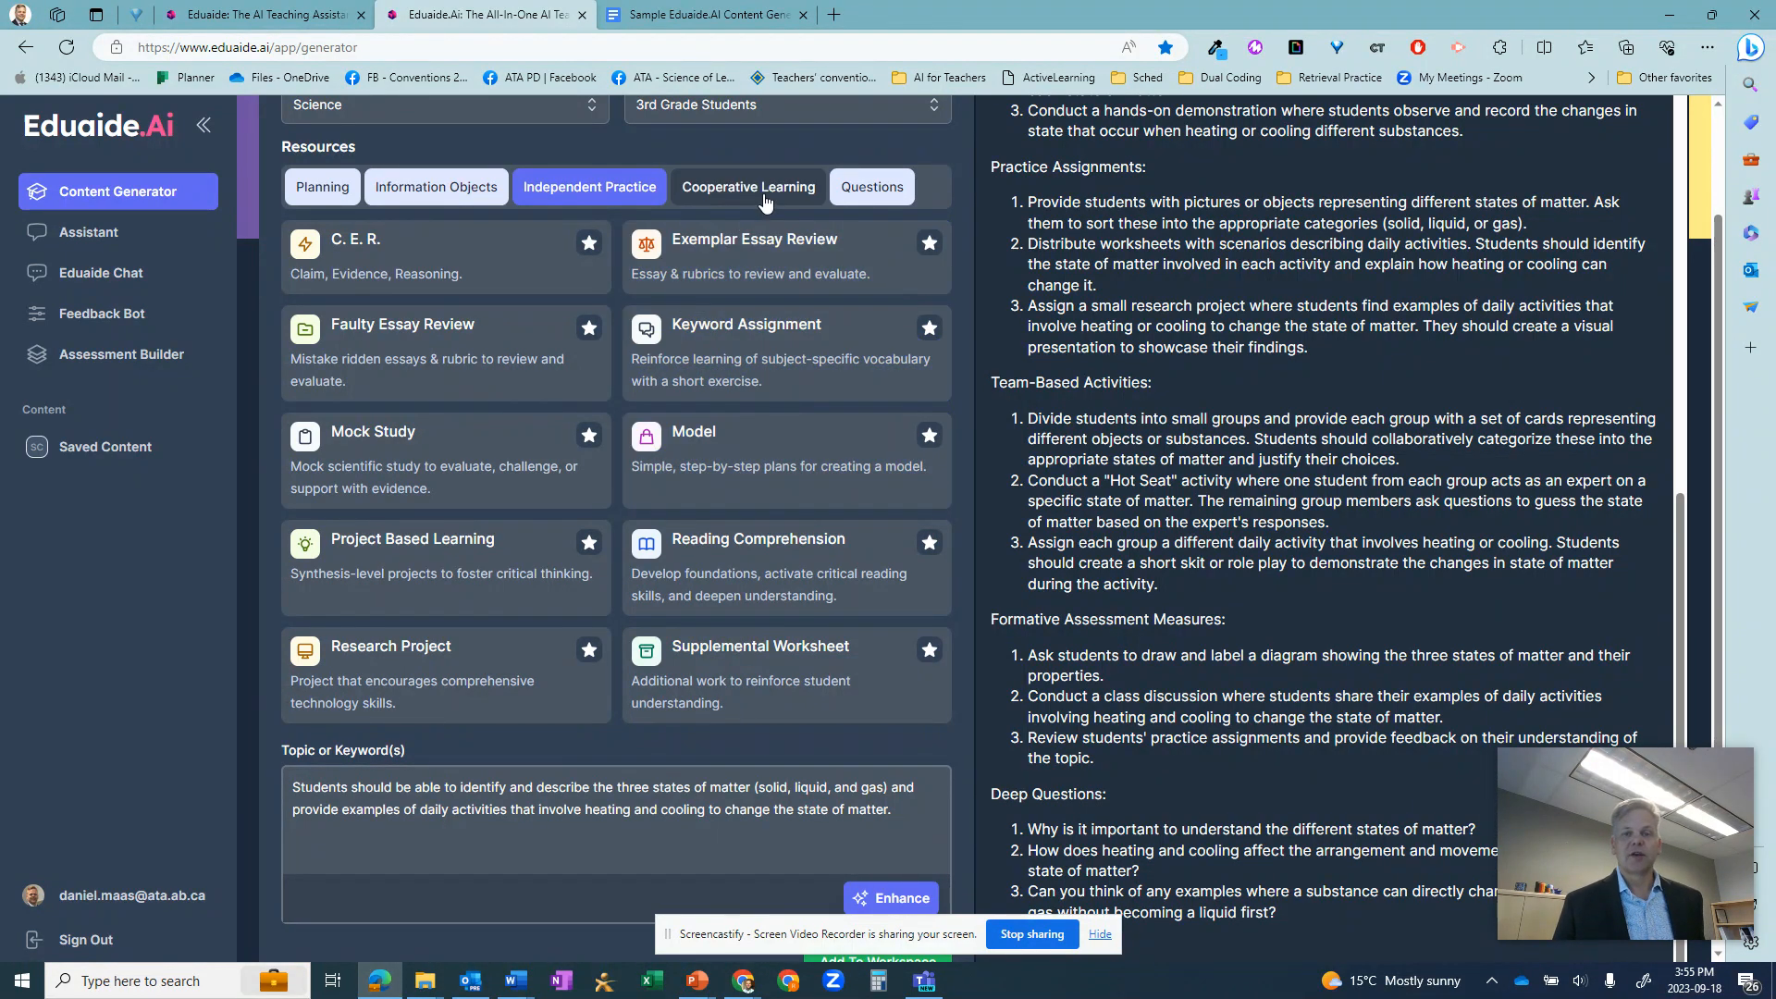
click(764, 197)
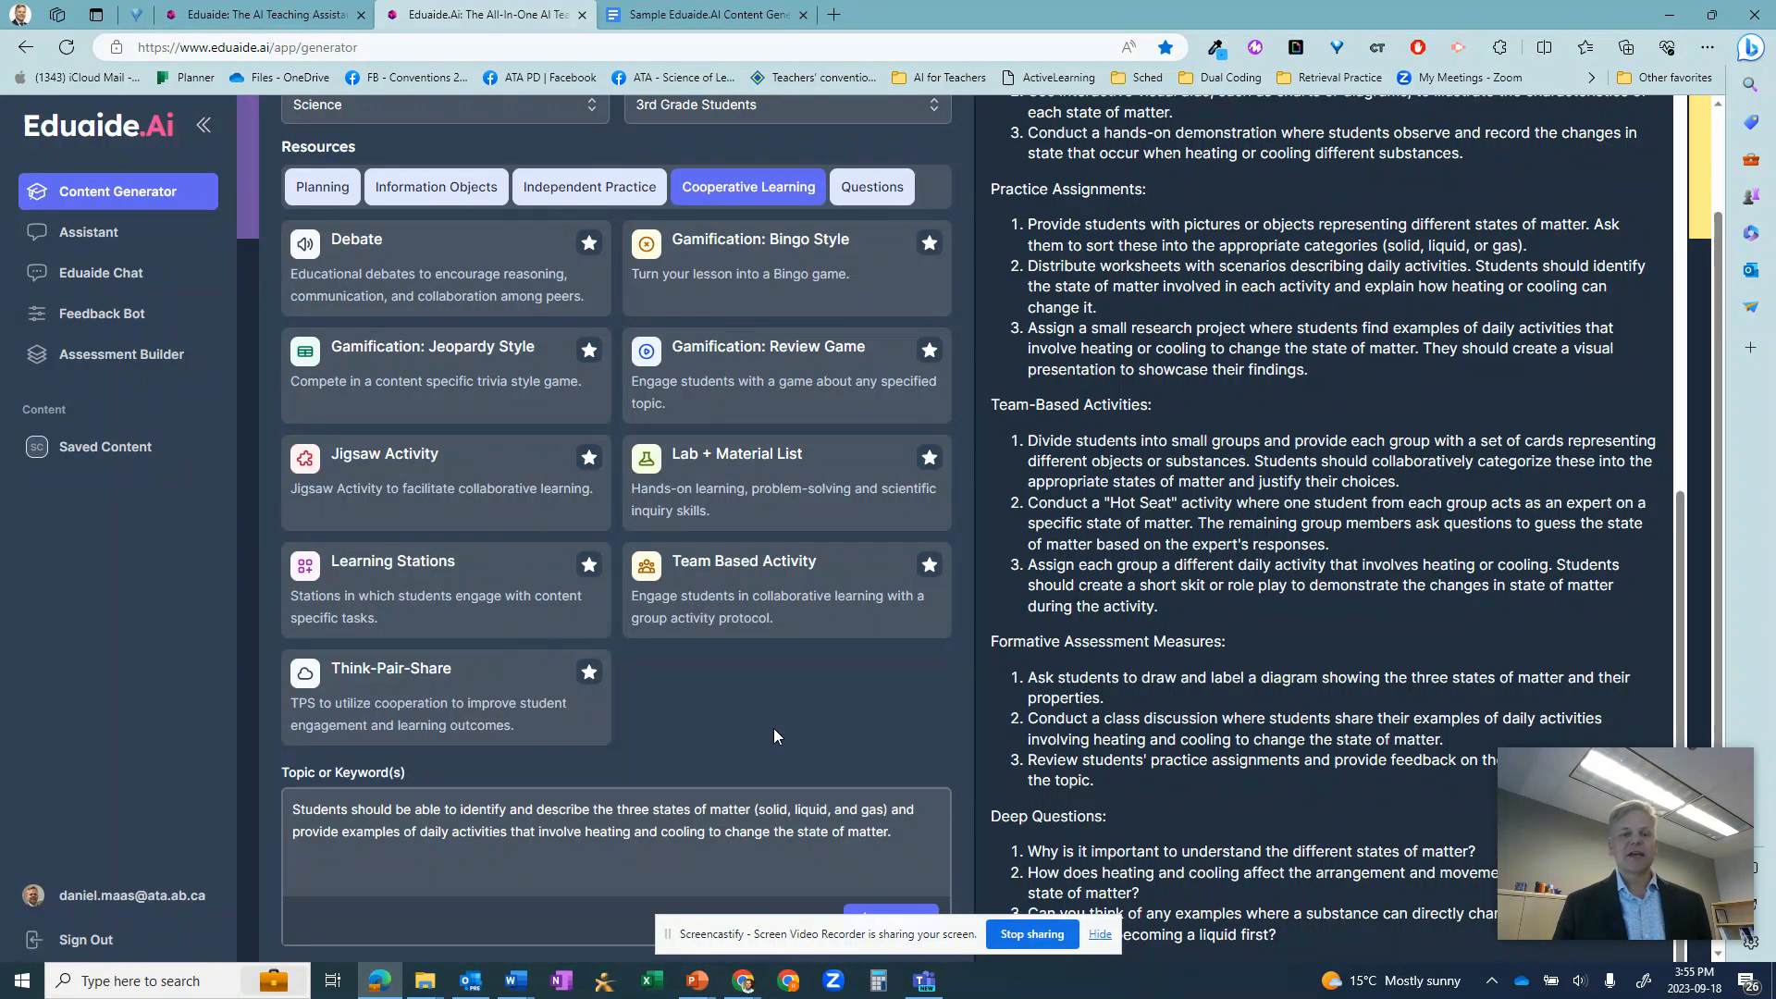
click(816, 633)
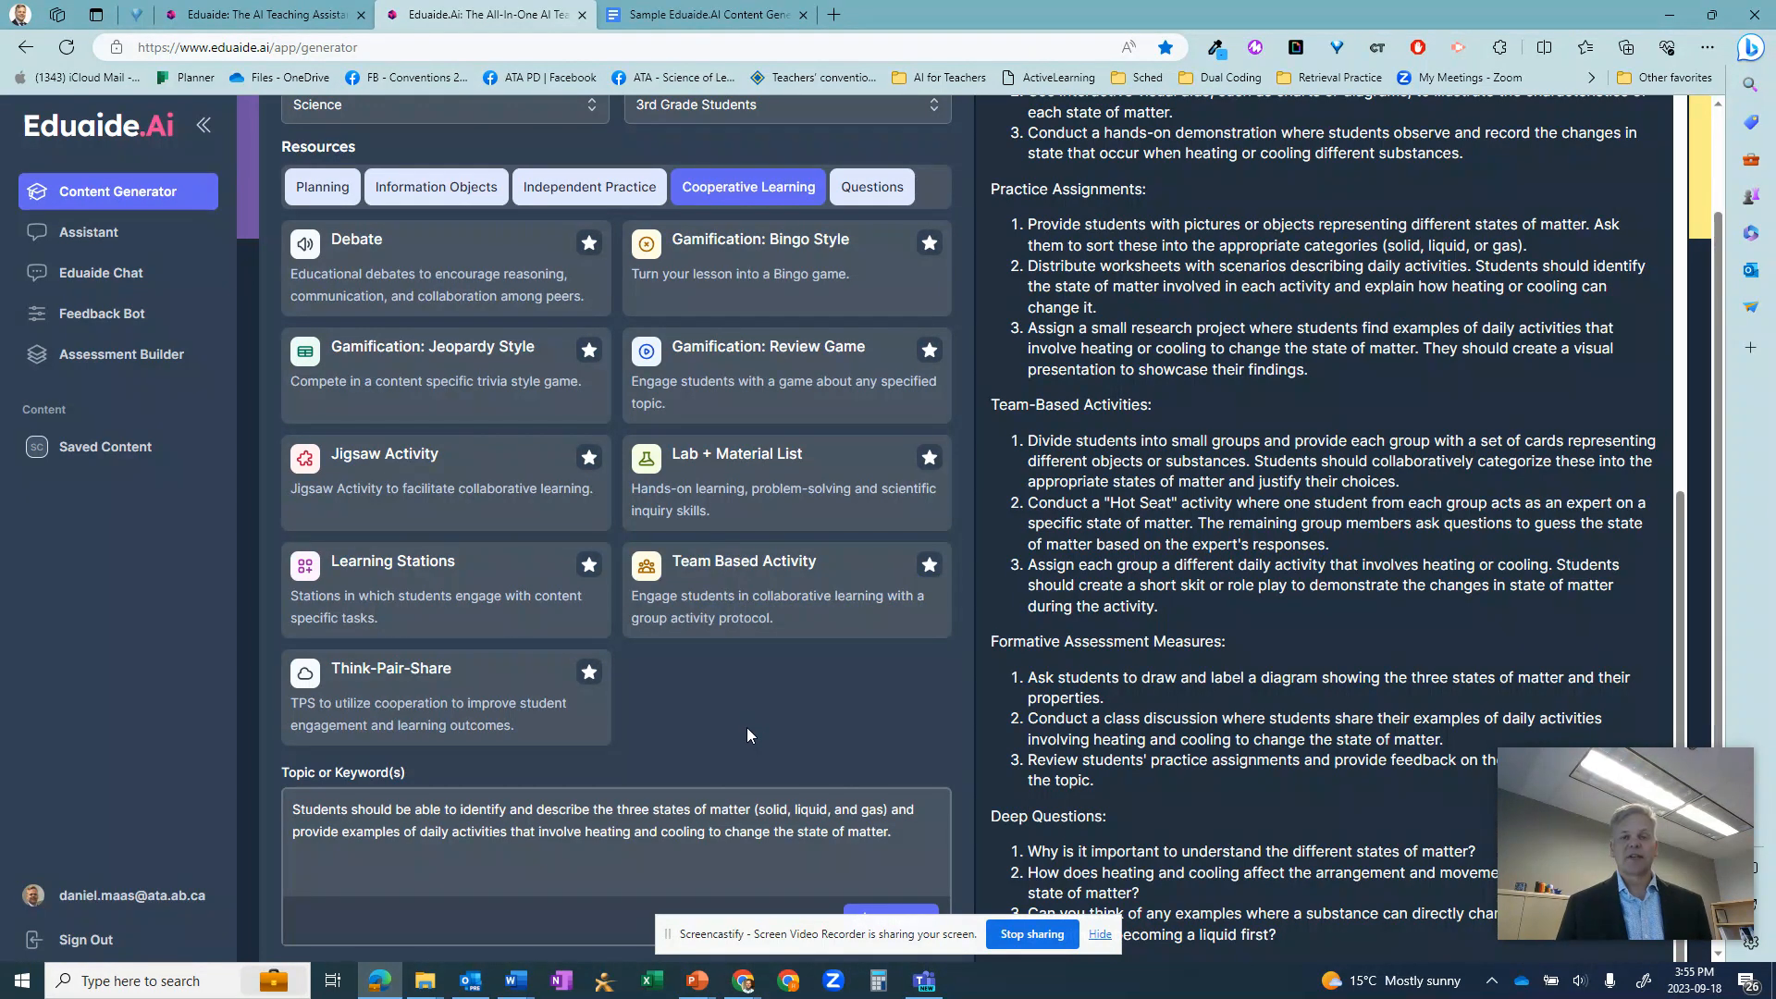
scroll(601, 777, up, 1)
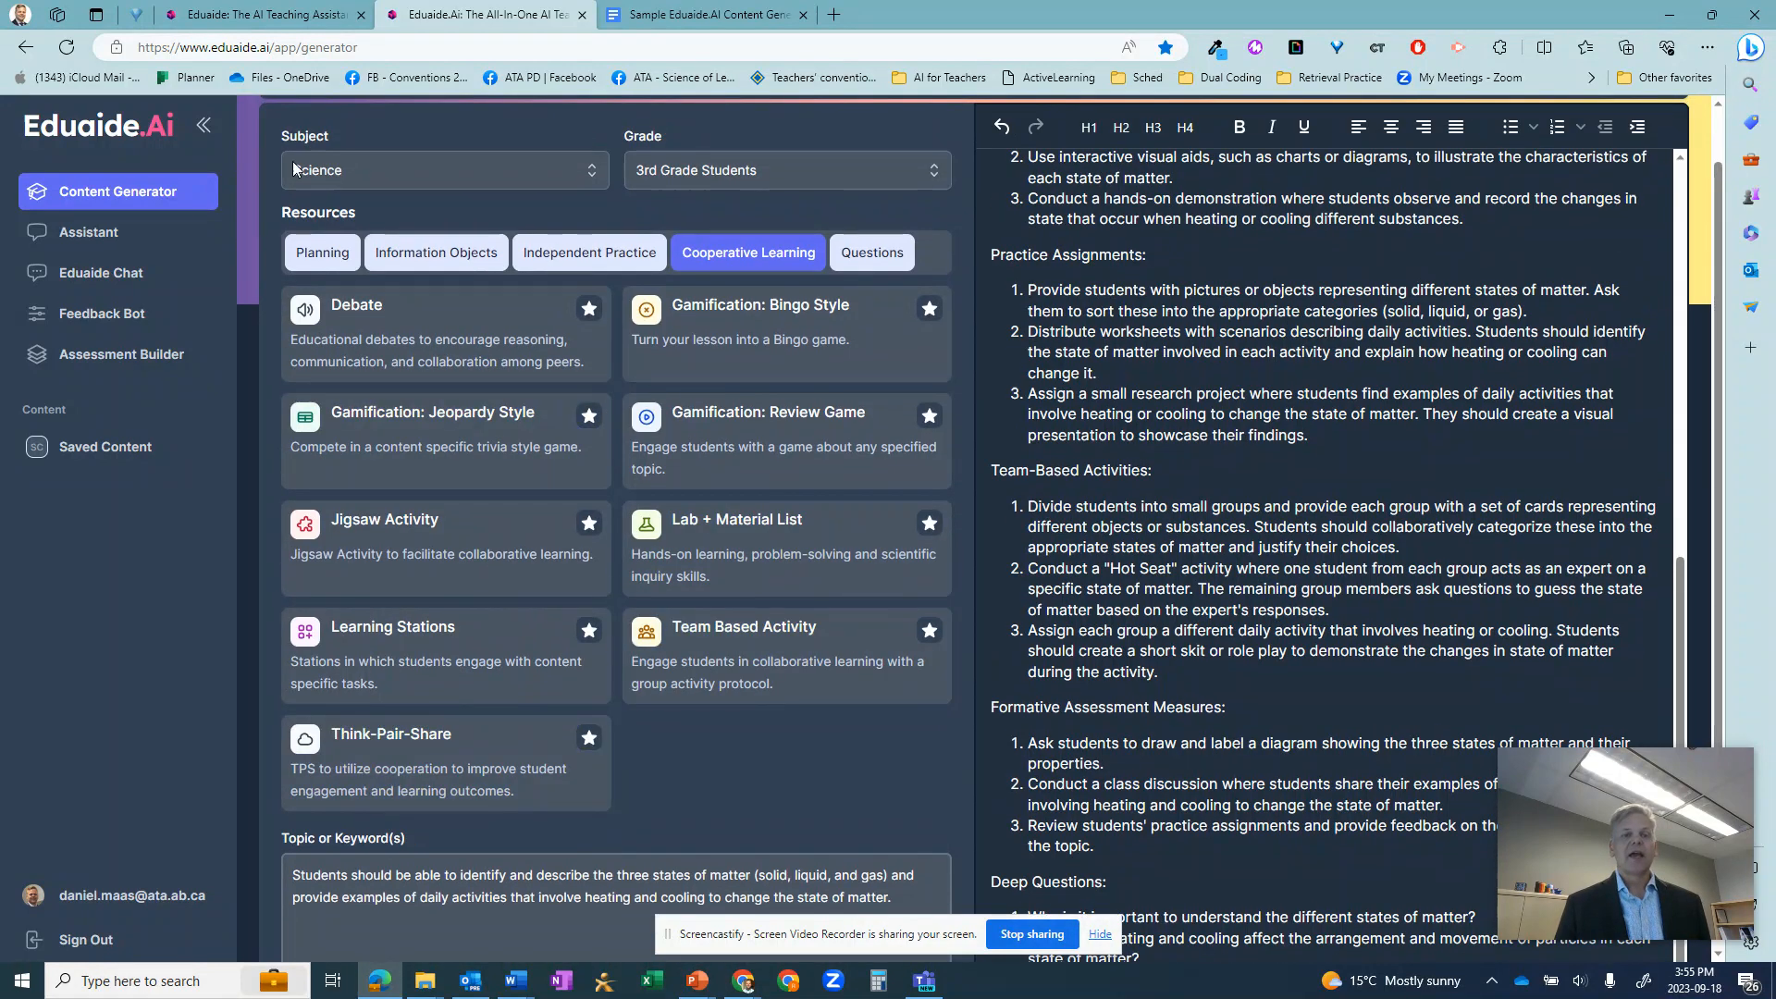
- Return to the Planning resources and review the generated lesson seed back up to its title
click(333, 262)
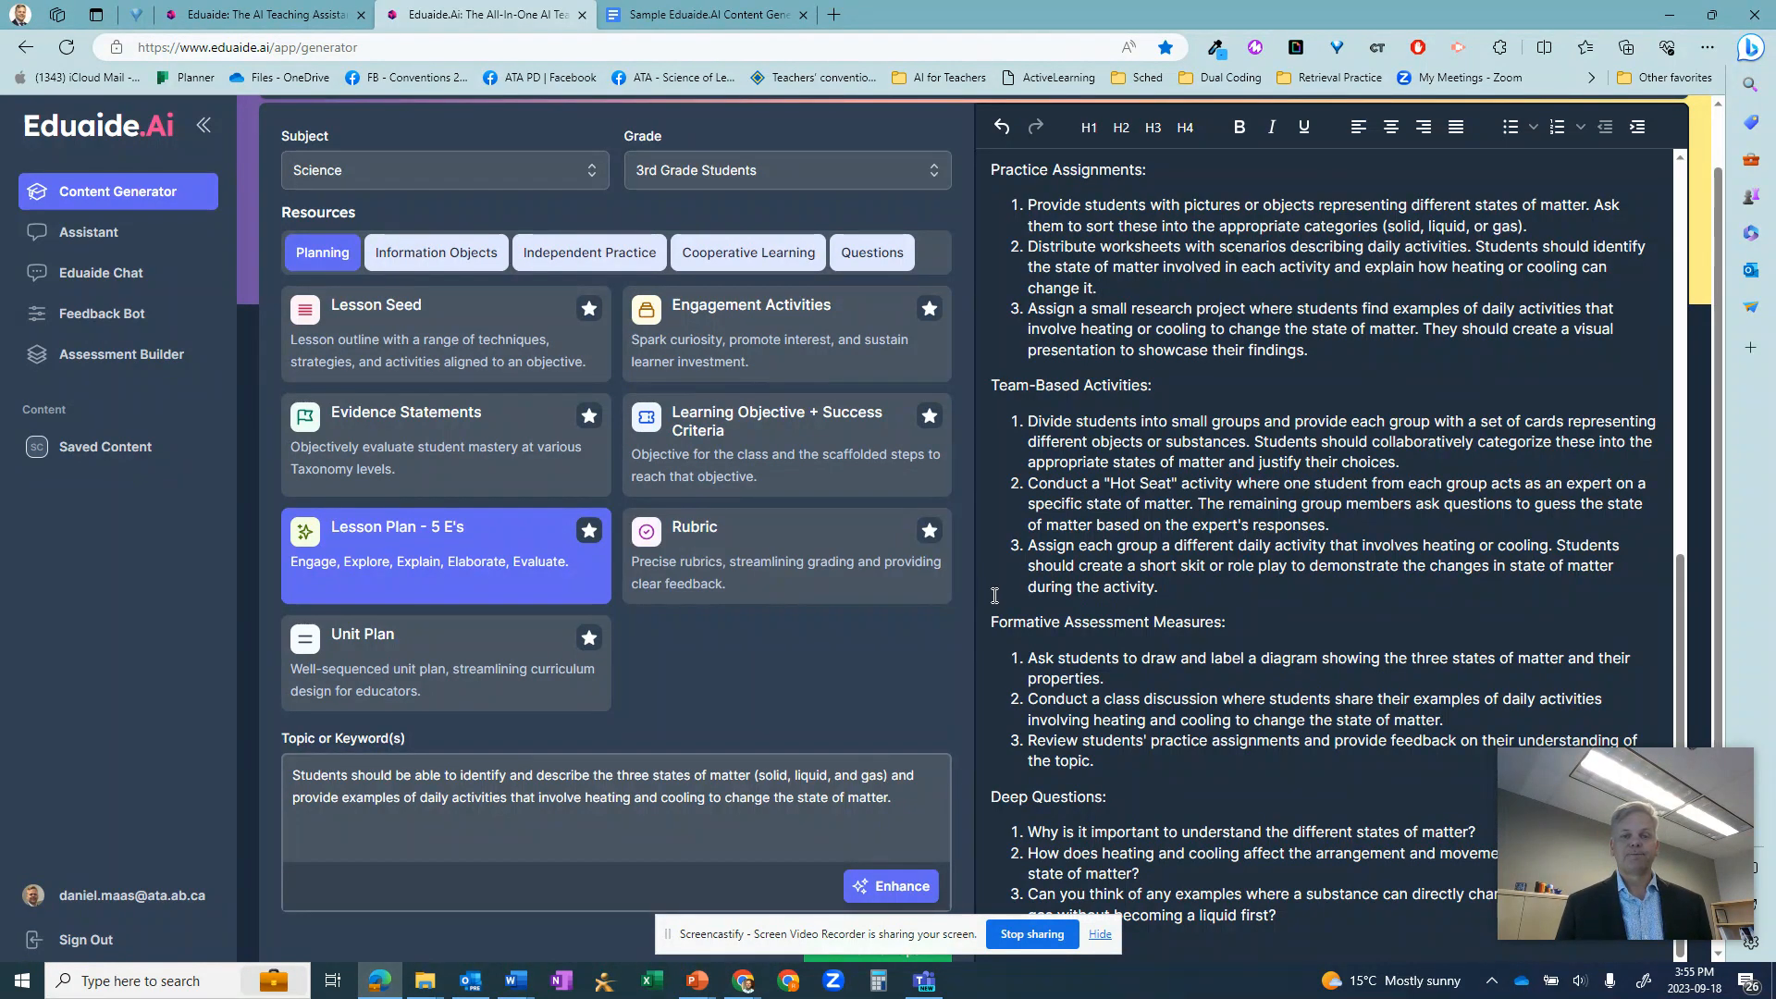
scroll(989, 593, up, 2)
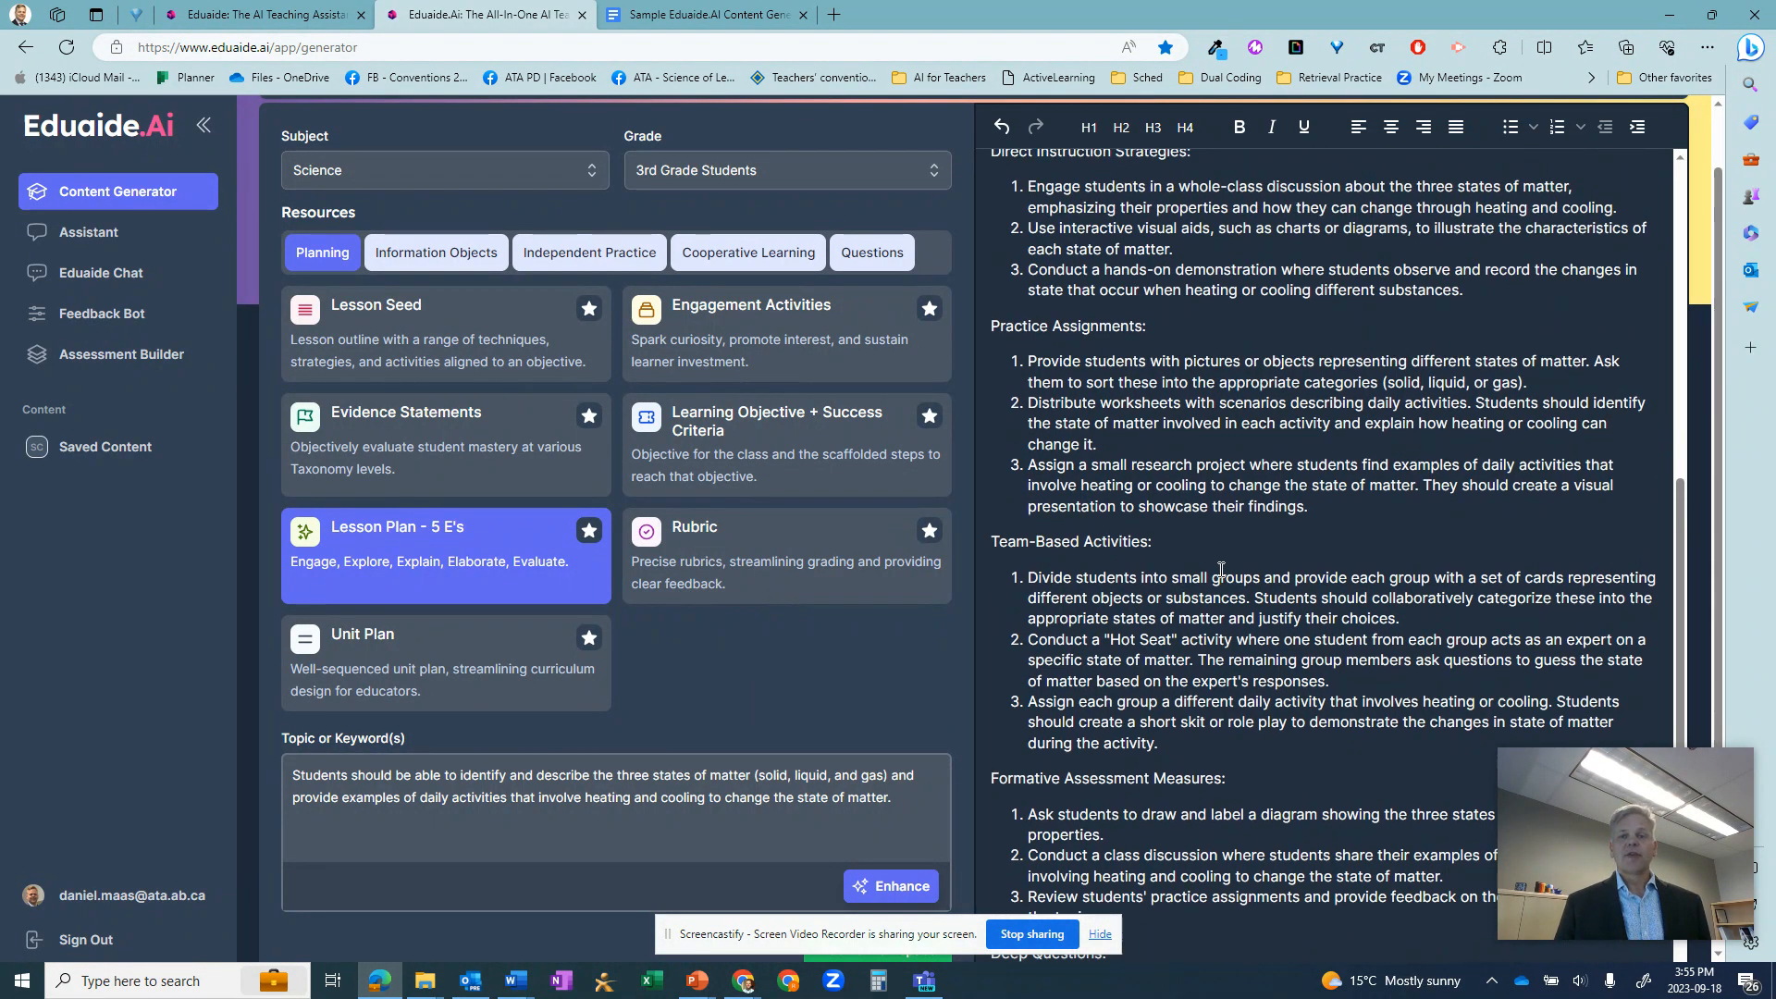
scroll(1221, 569, up, 7)
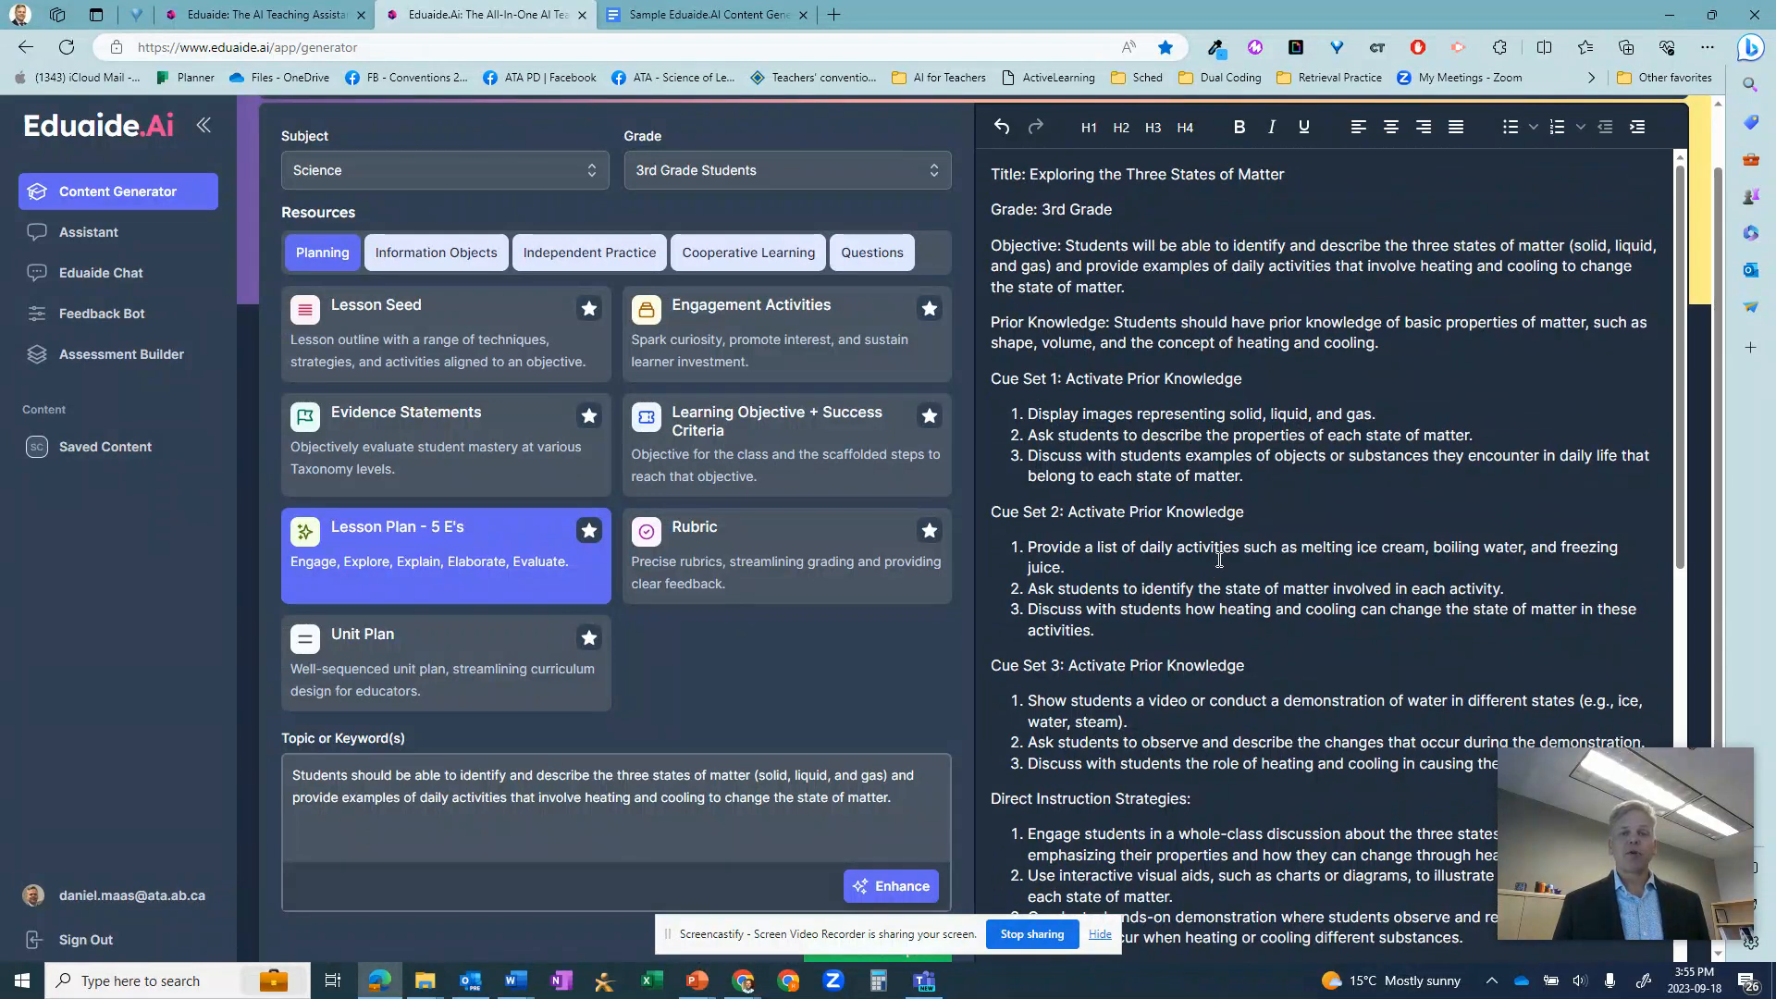